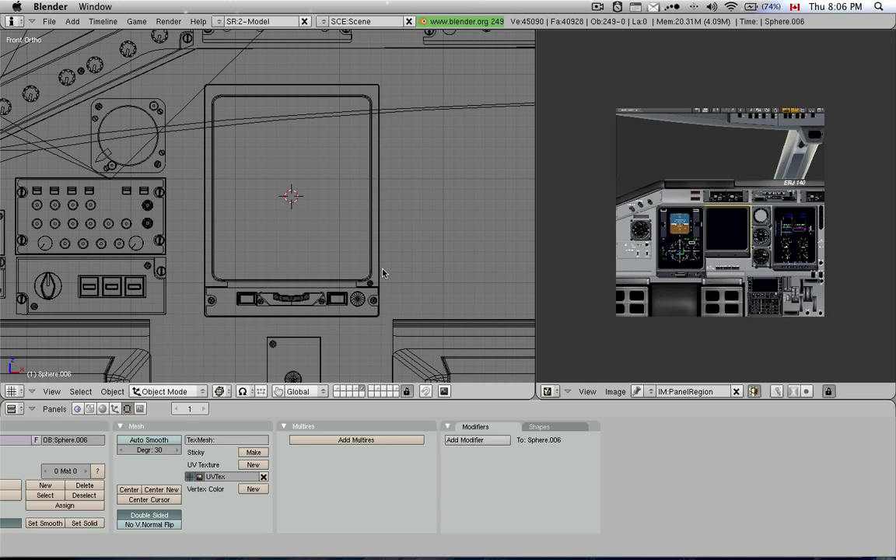
Step: Circle-select the left display bezel in the 3D view
scroll(382, 273, down, 3)
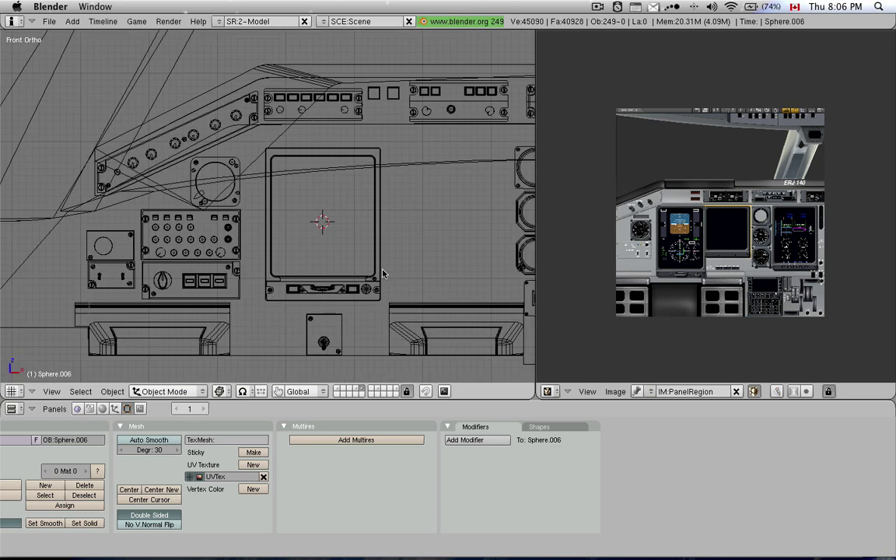
scroll(382, 273, up, 1)
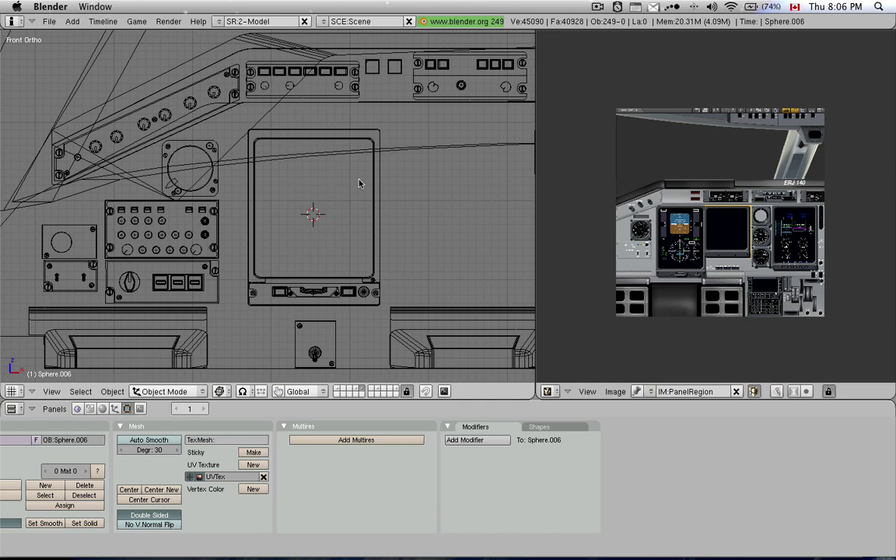
key(b)
key(b)
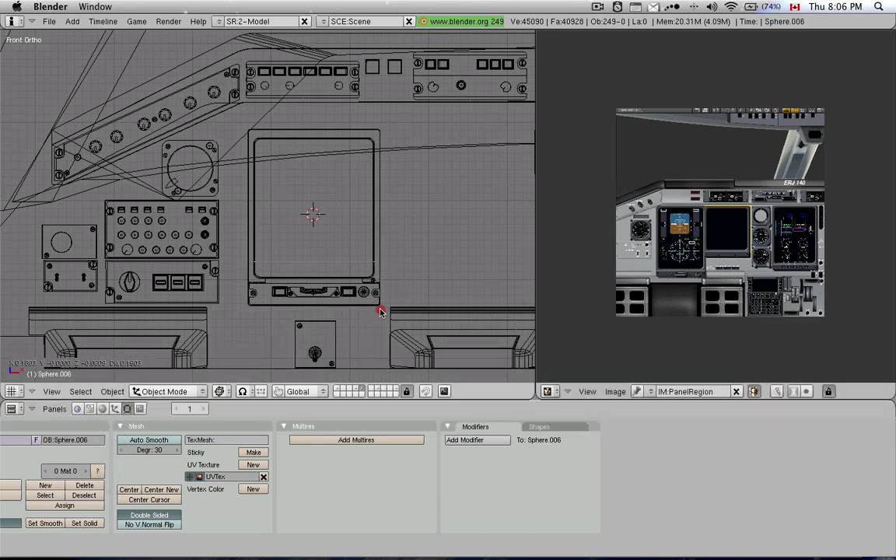
click(380, 307)
key(Escape)
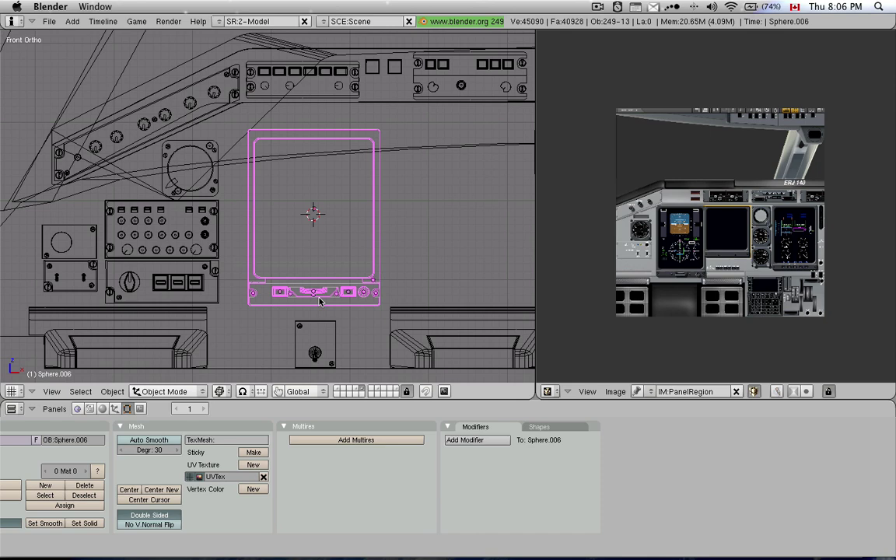
Step: Move the selected bezel to layer 1
key(m)
key(1)
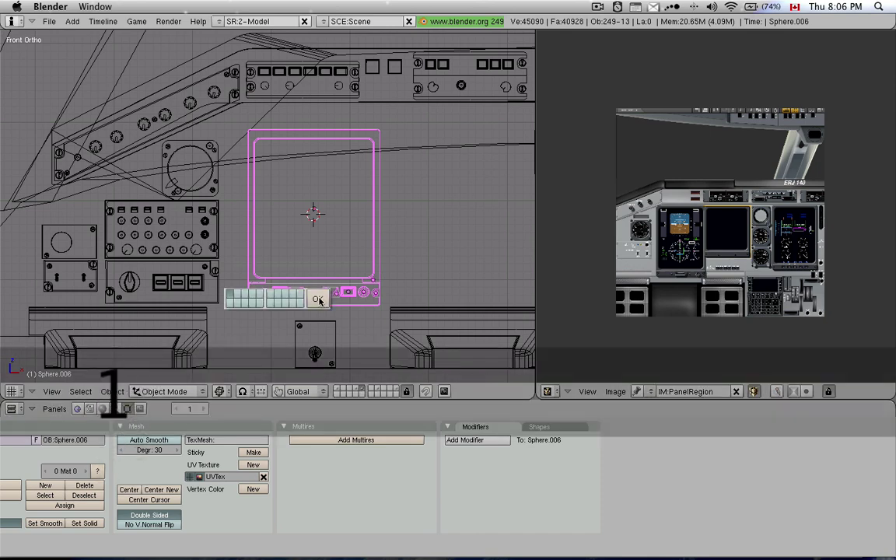
click(318, 300)
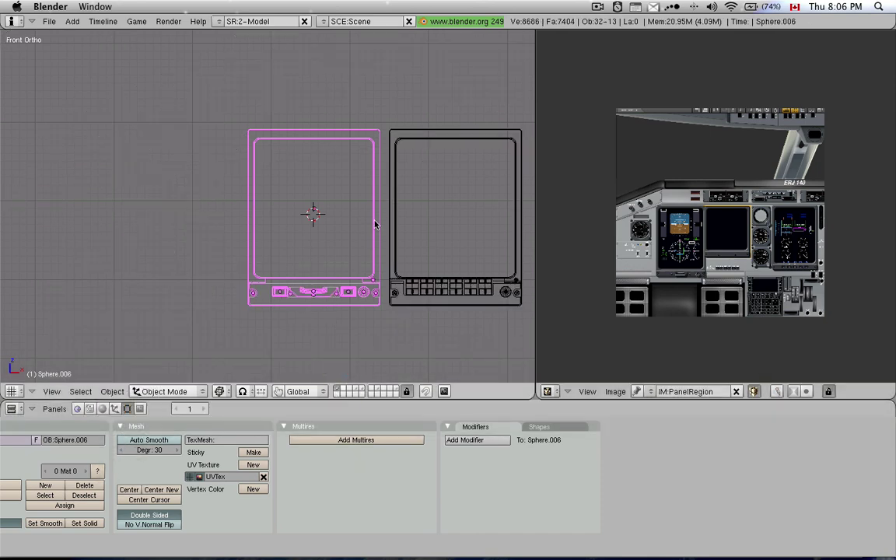
Step: Inspect the right display screen's UVs on the PanelRegion texture in Edit Mode
scroll(374, 225, up, 2)
right_click(412, 244)
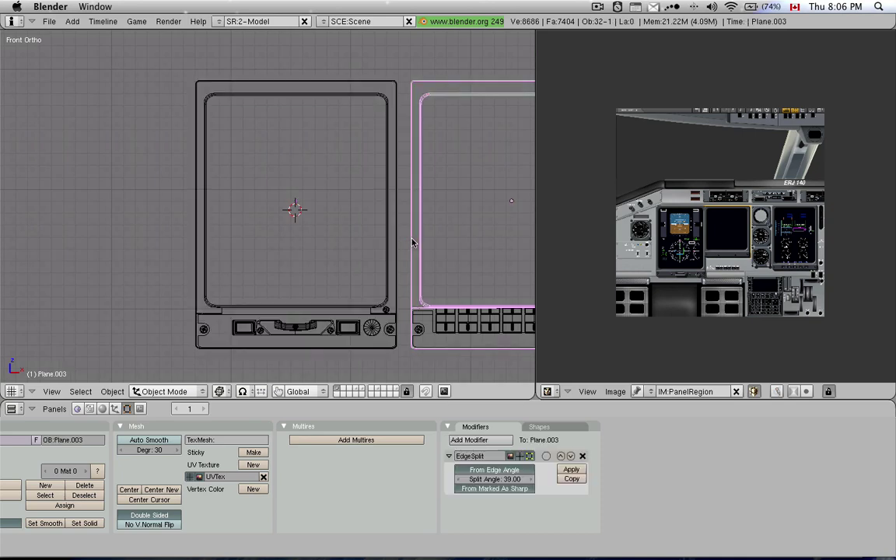
key(Tab)
scroll(703, 224, up, 2)
scroll(756, 290, up, 4)
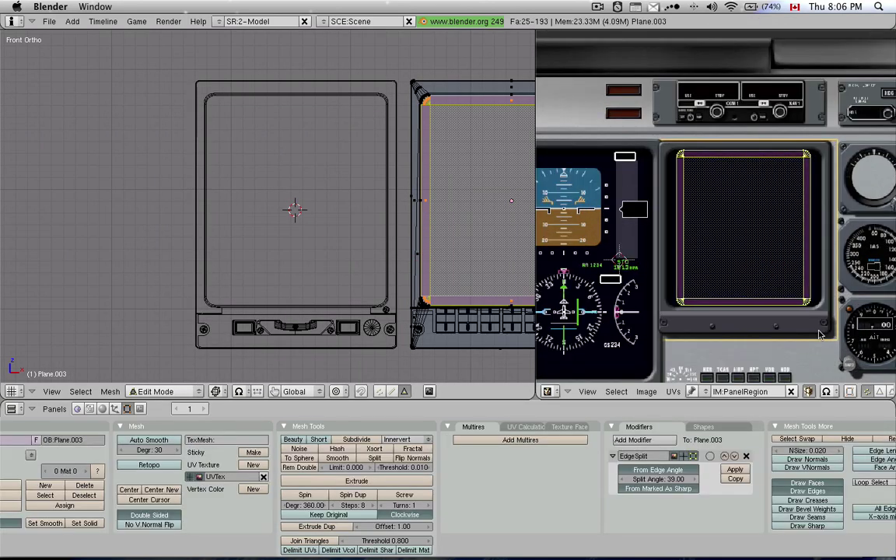
scroll(799, 325, down, 1)
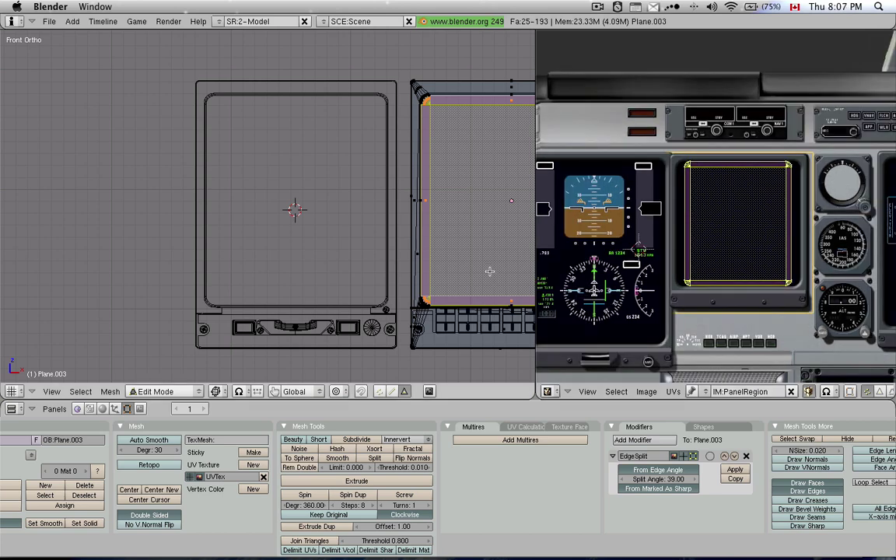
scroll(825, 299, up, 2)
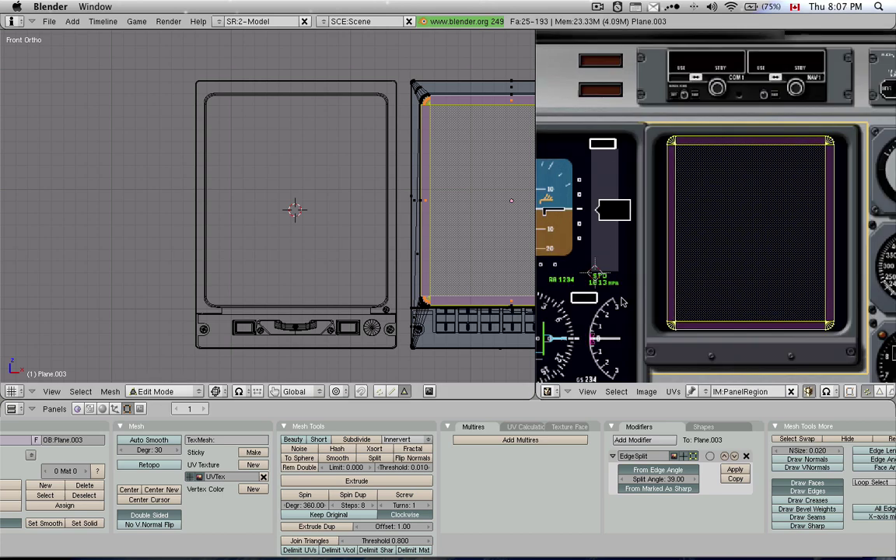
scroll(703, 232, down, 2)
scroll(739, 191, up, 1)
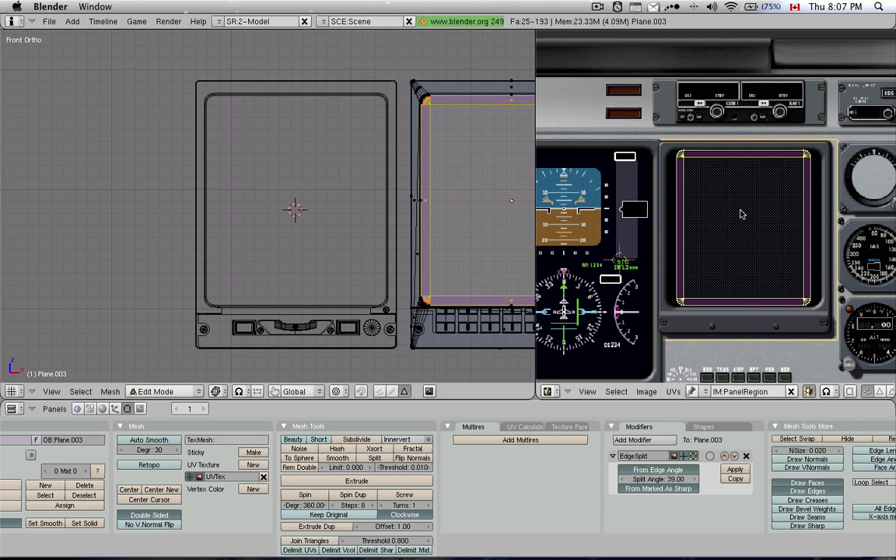
scroll(775, 281, down, 1)
scroll(676, 261, up, 3)
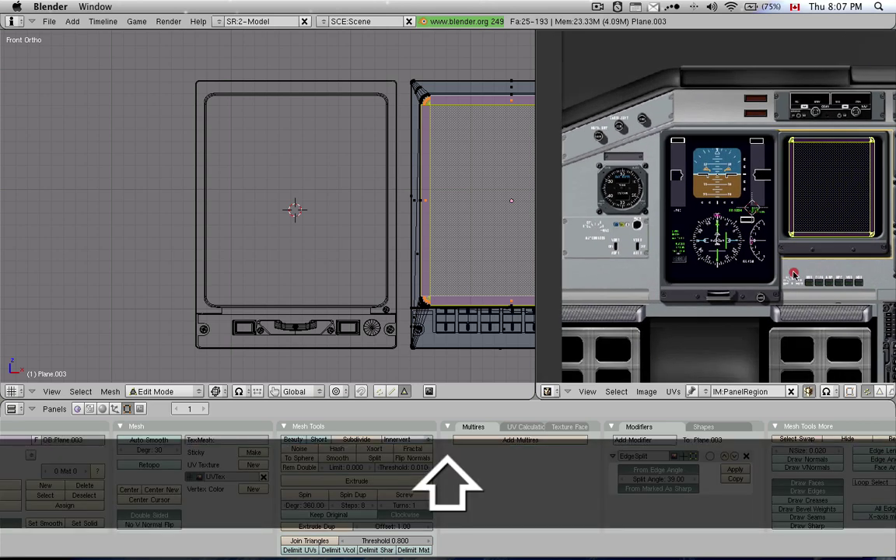
middle_drag(752, 292, 723, 281)
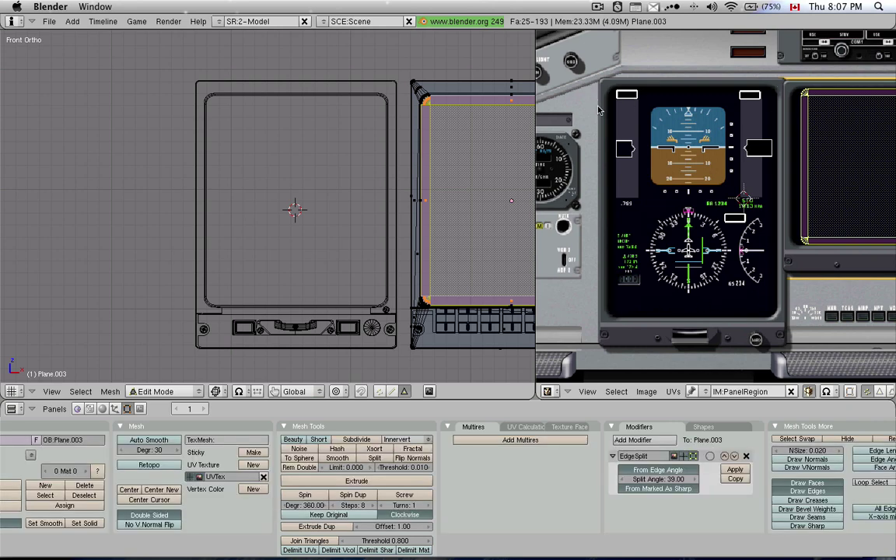
Step: Switch to the left display screen in Edit Mode to show its UVs over the PFD
key(Tab)
right_click(390, 266)
key(Tab)
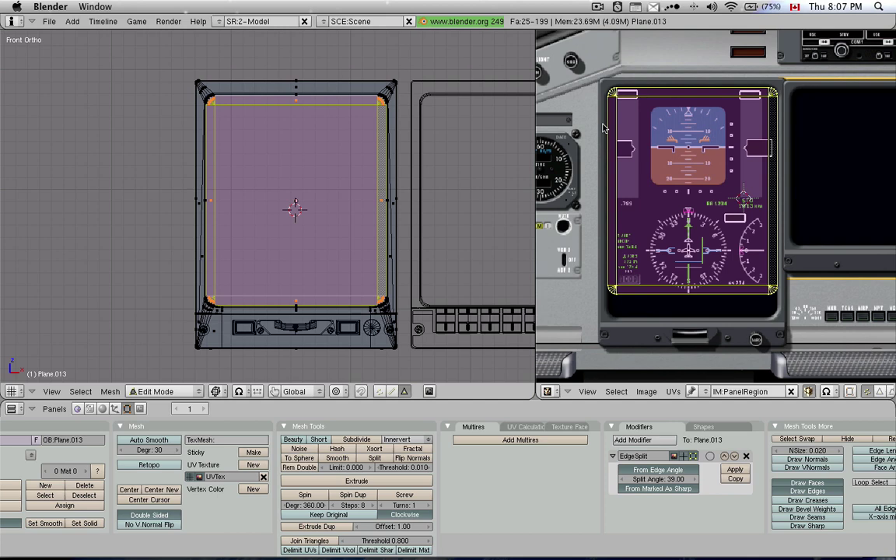
Step: Return to Object Mode and select the curved tube below the left display
key(Tab)
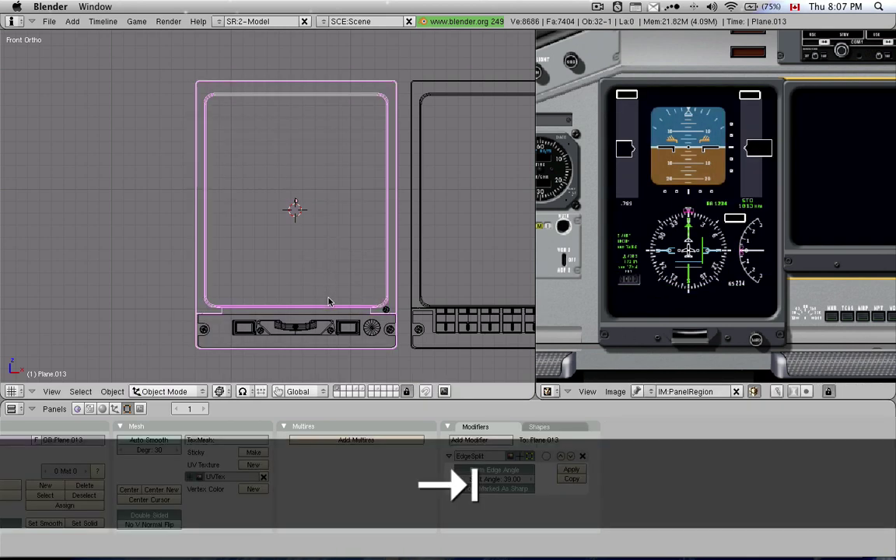
scroll(288, 304, up, 8)
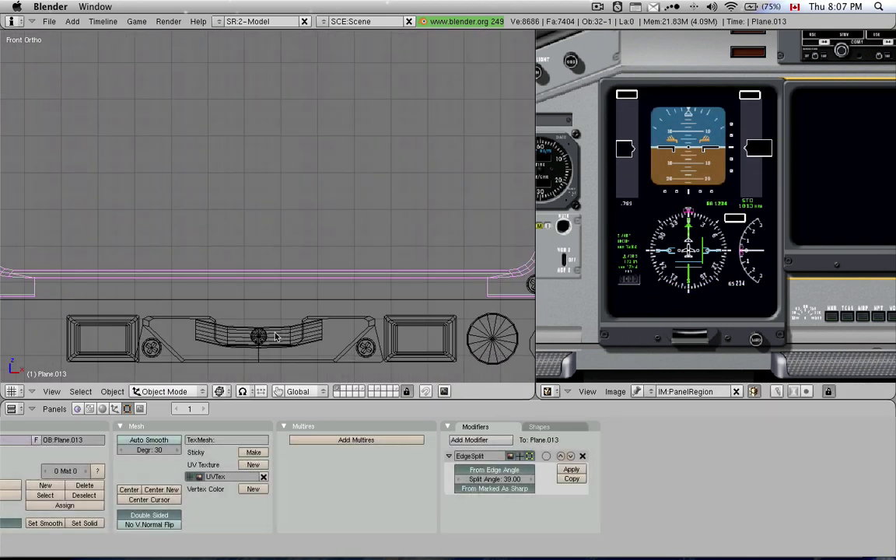
right_click(280, 336)
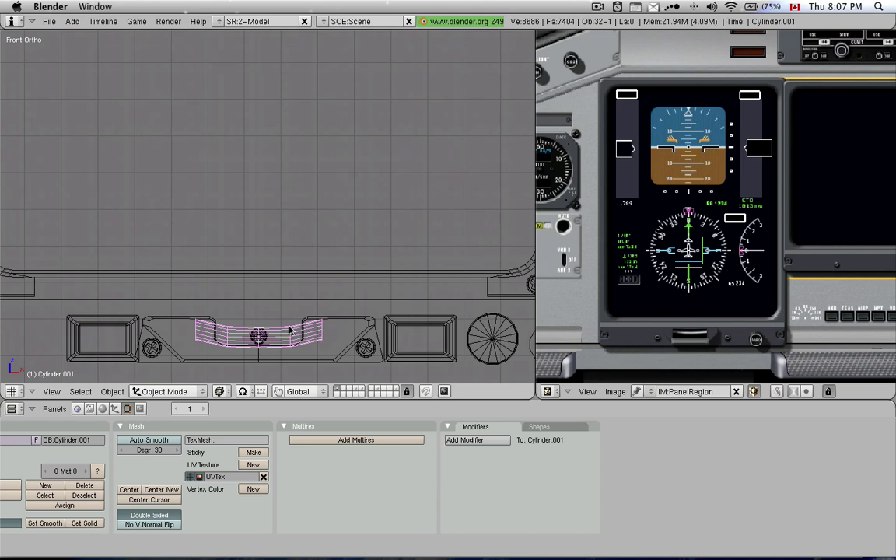
scroll(290, 330, down, 3)
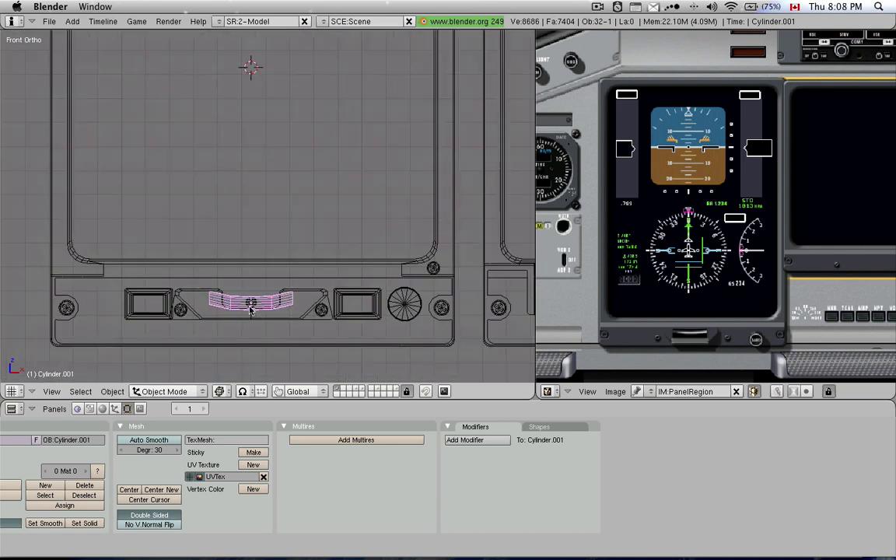
scroll(250, 309, up, 1)
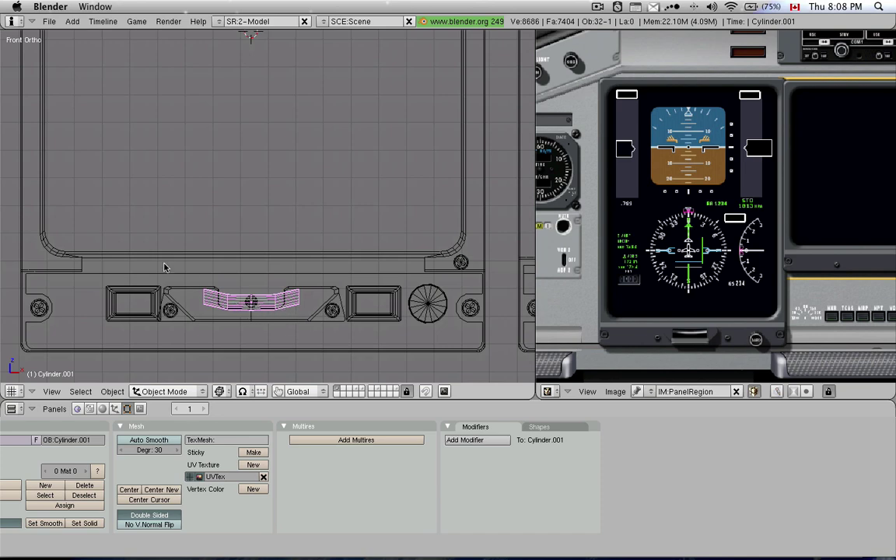
scroll(190, 185, down, 6)
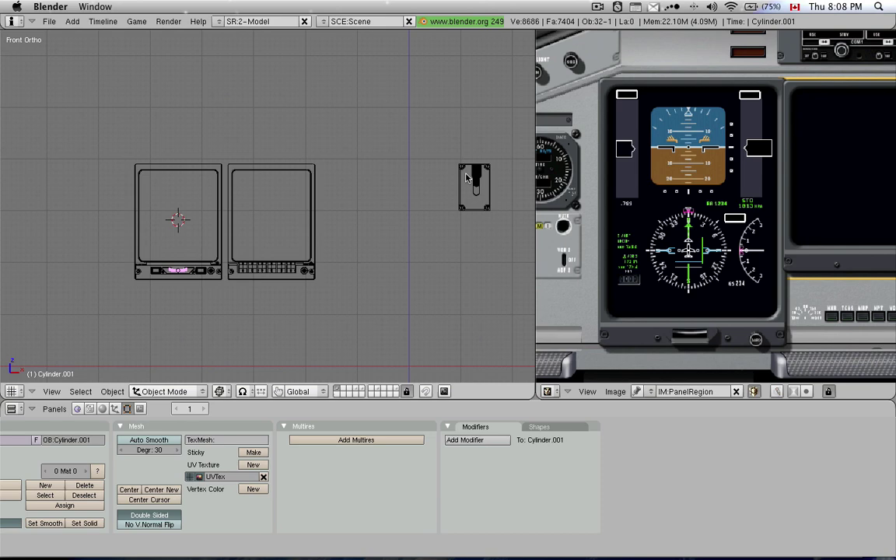
Step: Briefly select the Armature and toggle Pose Mode, then reselect Cylinder.001
right_click(472, 175)
scroll(472, 174, up, 2)
key(ctrl+Tab)
scroll(434, 165, down, 2)
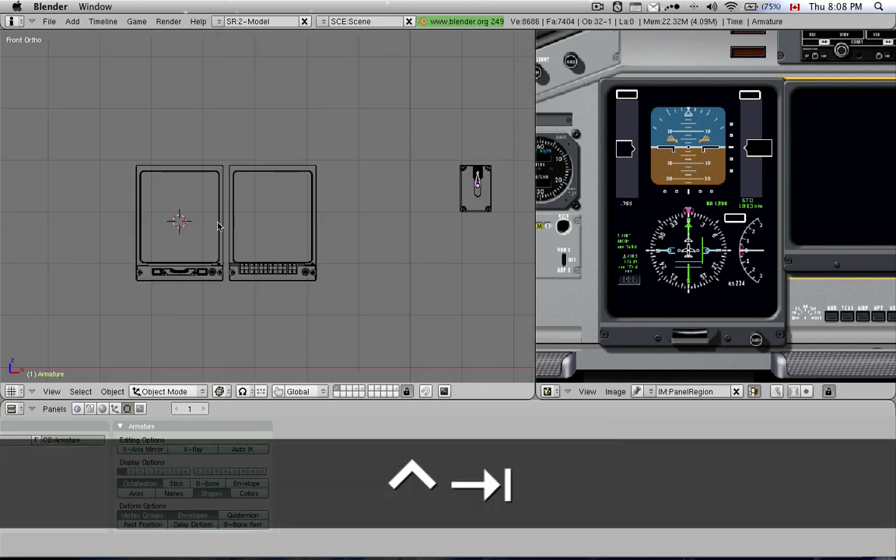
scroll(186, 222, up, 4)
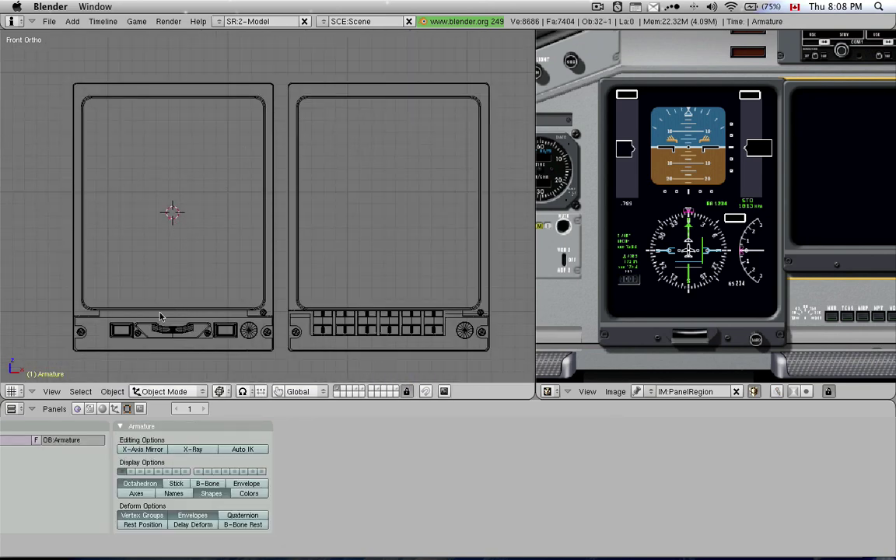
right_click(165, 324)
scroll(180, 326, up, 5)
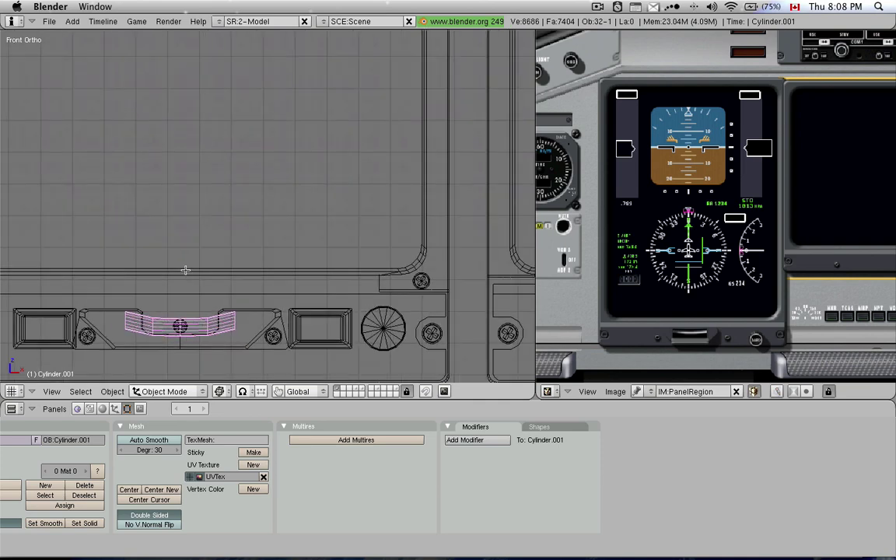
Step: Project the tube's UVs from view and scale and move them onto the slip-indicator tube image
key(Tab)
key(u)
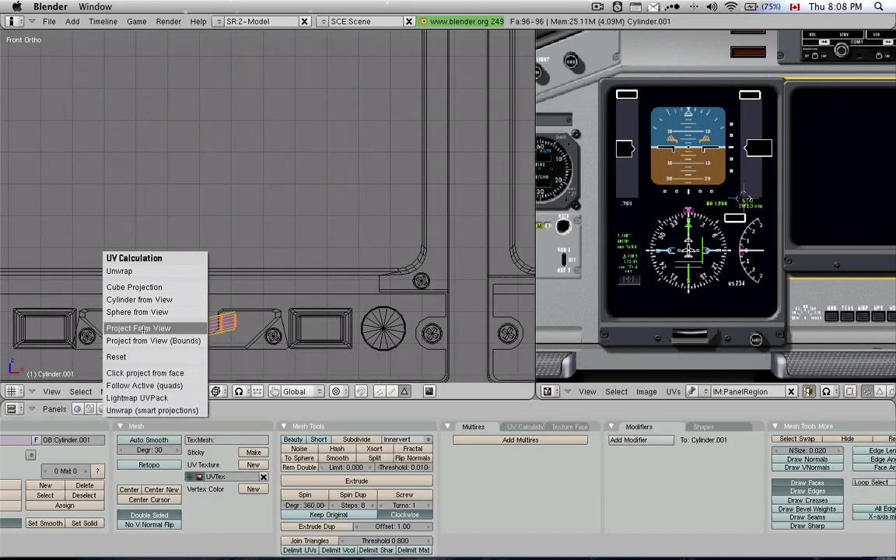
click(171, 326)
key(s)
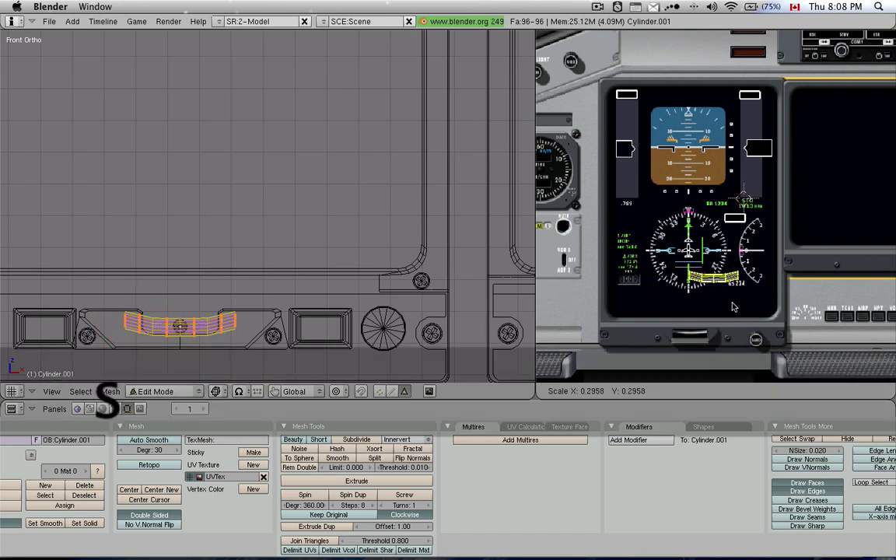
click(685, 300)
scroll(700, 327, up, 4)
key(g)
click(796, 340)
key(s)
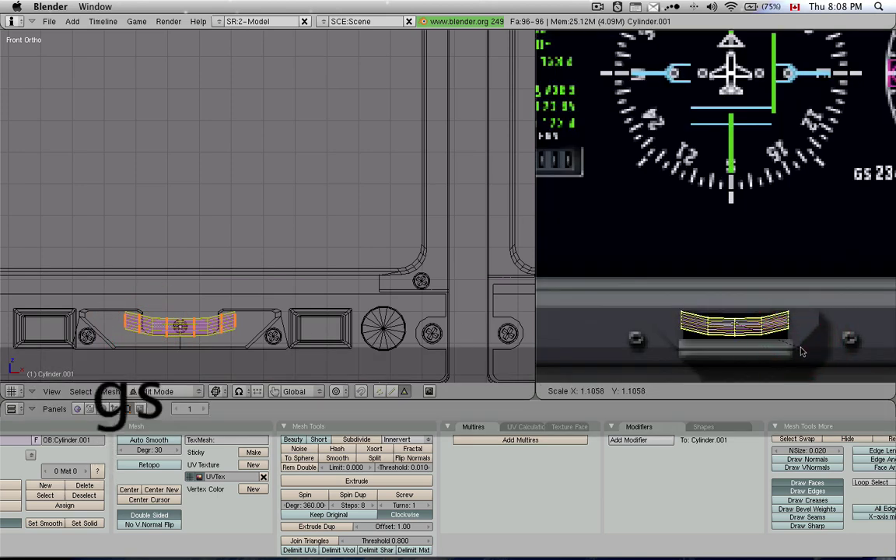
click(800, 344)
key(g)
click(802, 352)
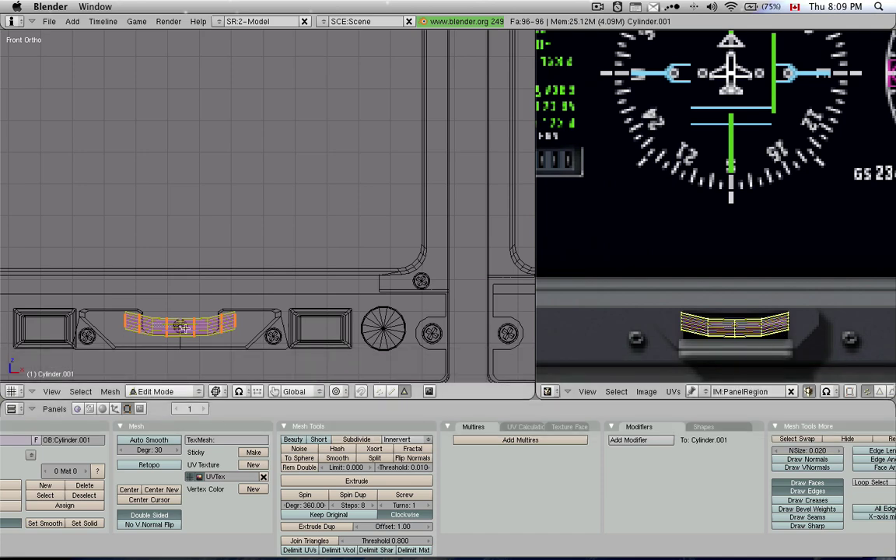
Step: Return to Object Mode and view the textured tube shaded from an angle
key(Tab)
mouse_move(305, 272)
middle_down()
mouse_move(228, 296)
mouse_move(204, 292)
mouse_move(356, 252)
mouse_move(287, 218)
middle_up()
scroll(354, 252, up, 5)
key(shift+z)
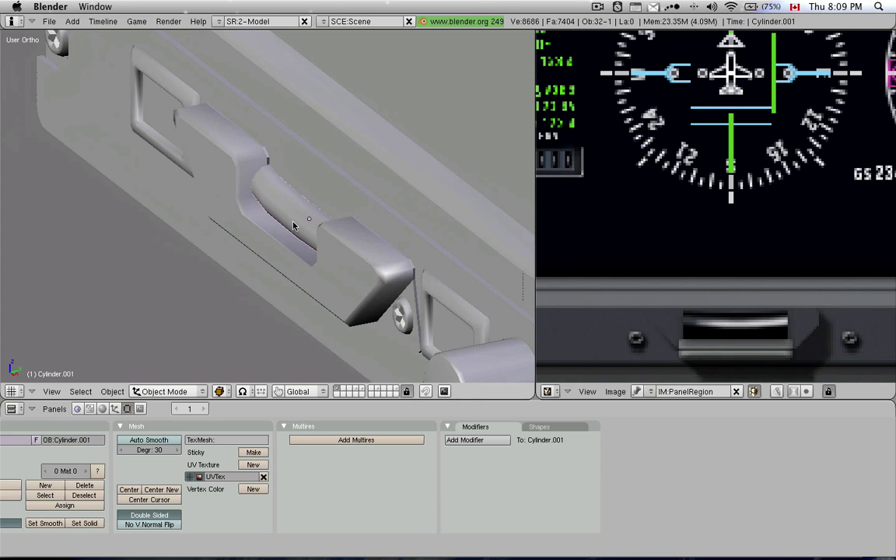
Step: Go back to the front wireframe view and select Cylinder.001 instead of the sphere inside it
middle_drag(293, 226, 323, 336)
key(1)
key(z)
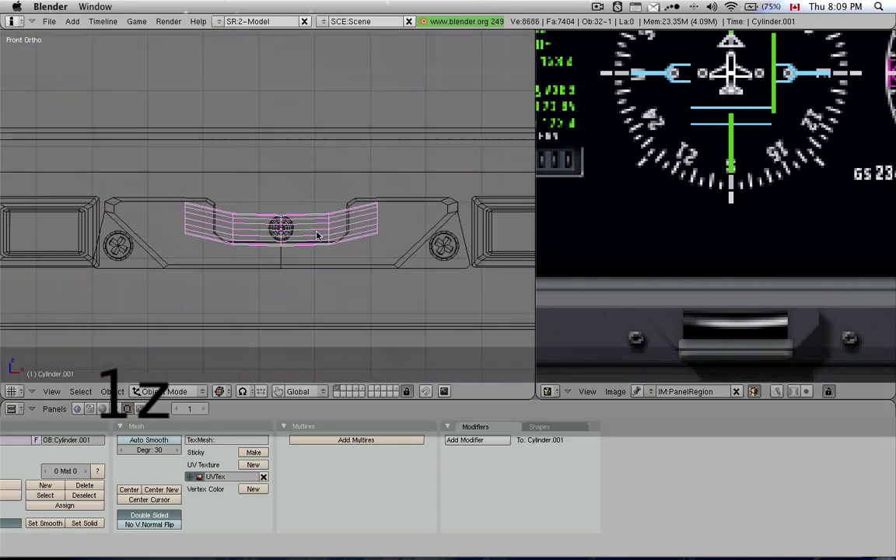
scroll(316, 235, up, 3)
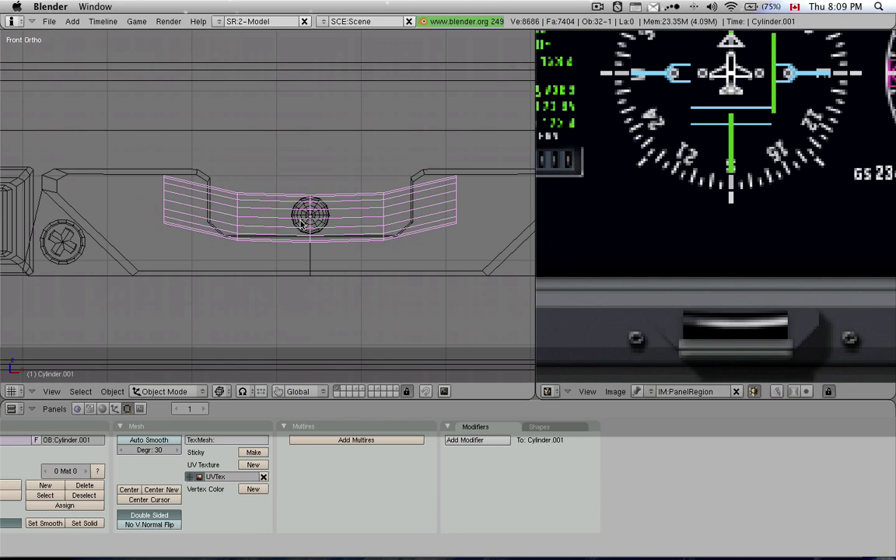
right_click(302, 223)
scroll(305, 224, down, 5)
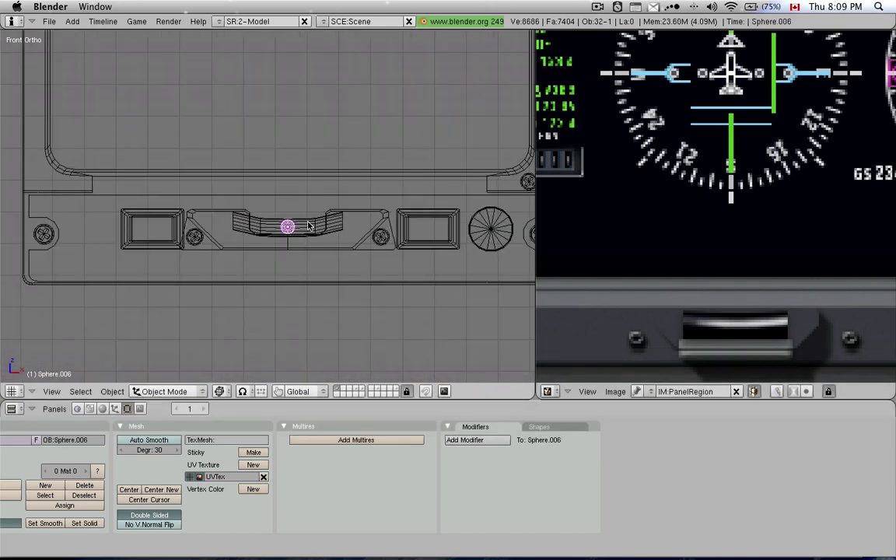
right_click(306, 227)
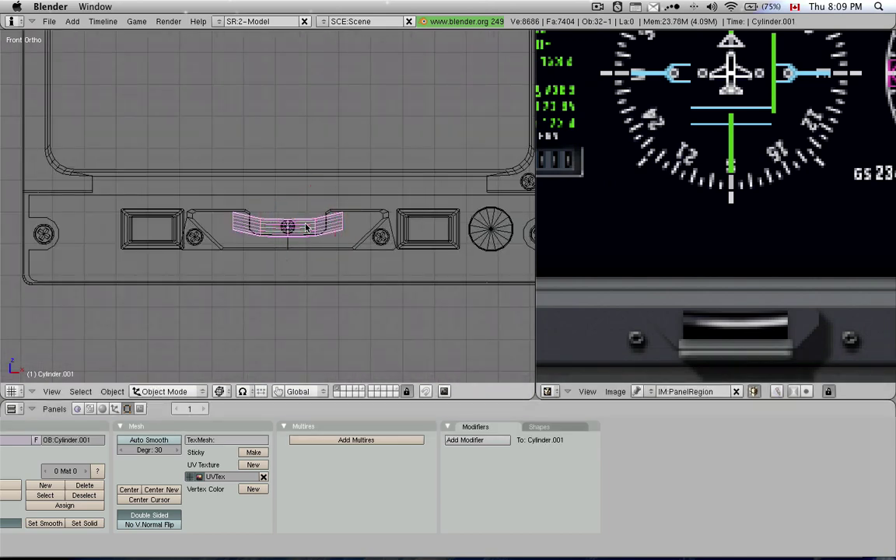
Step: Inspect the tube in solid and wireframe shading, then snap to the Numpad 1 front view
scroll(306, 226, up, 2)
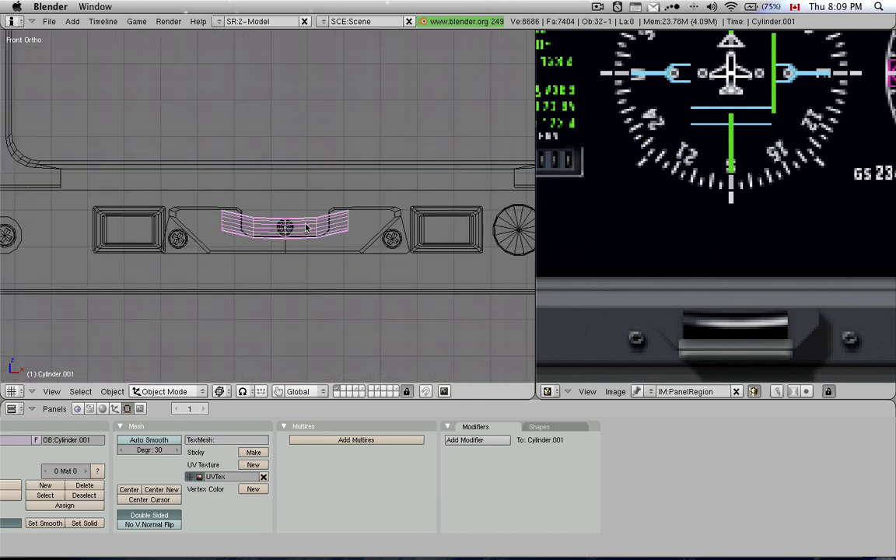
mouse_move(362, 224)
middle_down()
mouse_move(342, 167)
mouse_move(300, 249)
mouse_move(306, 193)
mouse_move(287, 237)
middle_up()
key(z)
scroll(286, 237, up, 3)
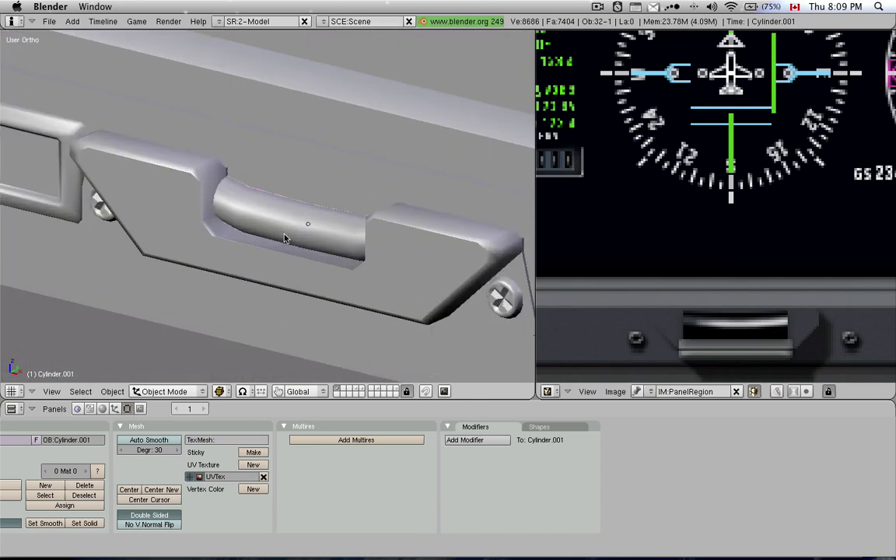
key(z)
key(z)
scroll(284, 238, down, 3)
middle_drag(285, 239, 336, 230)
key(KP_1)
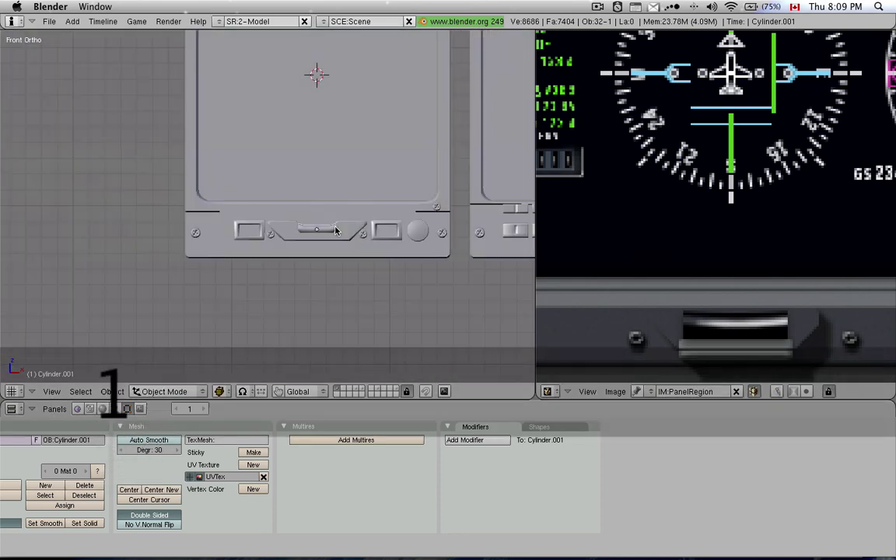
Step: Zoom out and pan the UV/Image Editor until the full PanelRegion texture is centred
scroll(622, 227, down, 3)
scroll(622, 231, down, 2)
middle_drag(622, 186, 562, 243)
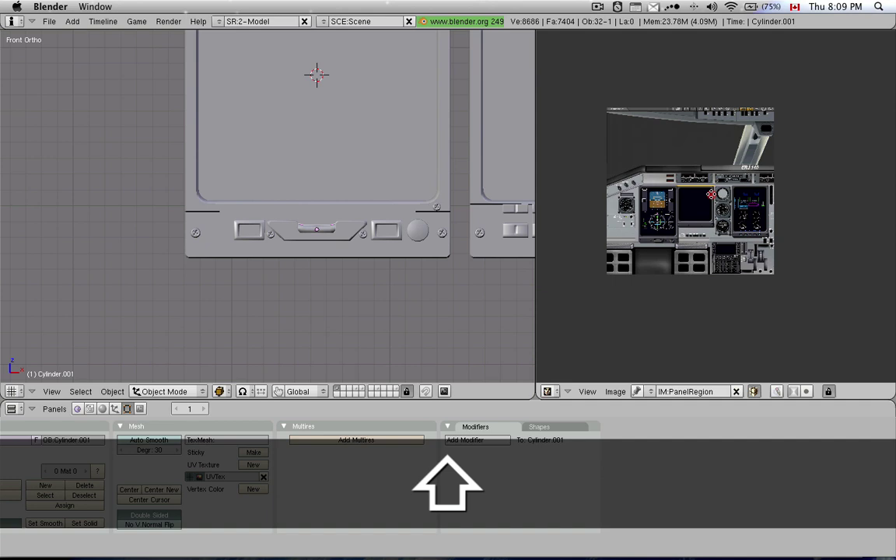
scroll(627, 181, up, 2)
middle_drag(626, 181, 661, 184)
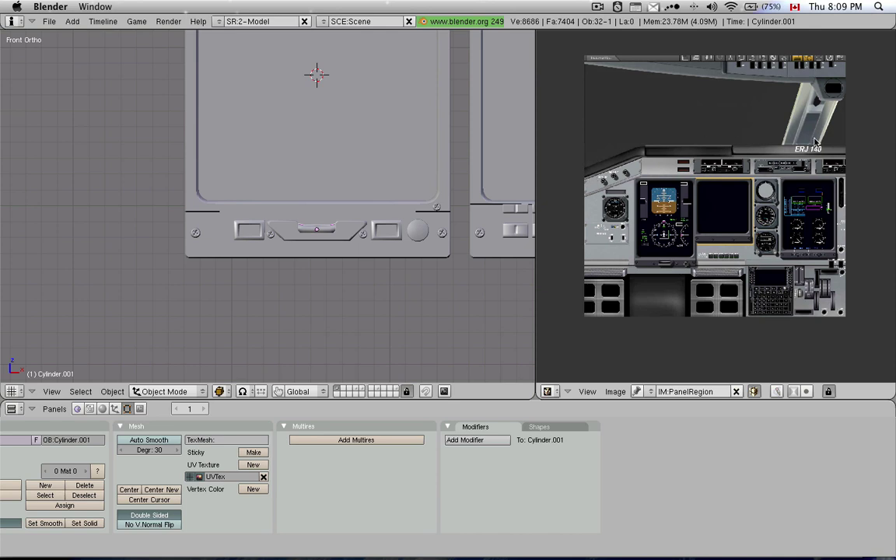
mouse_move(587, 555)
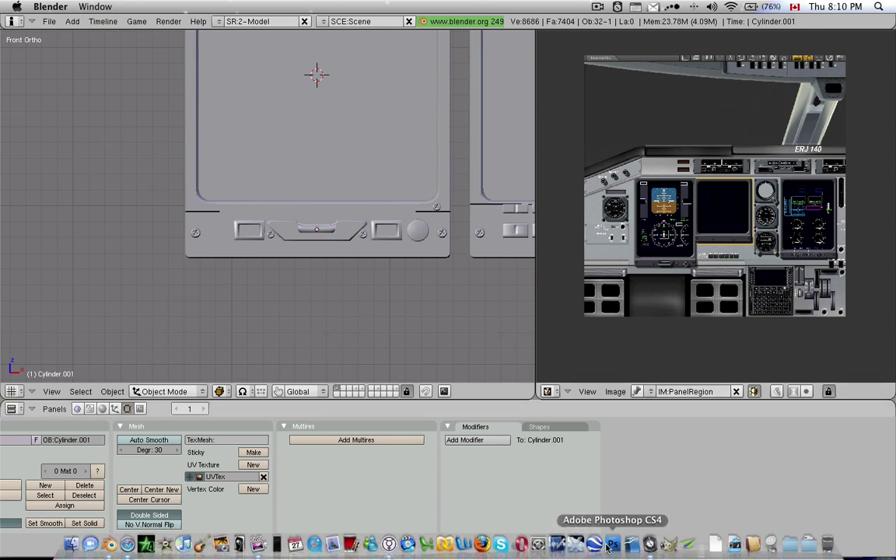
Step: In Panel_Airliner.psd, leave Layer 24 visible and hide Layer 23 to make the backdrop transparent
click(612, 545)
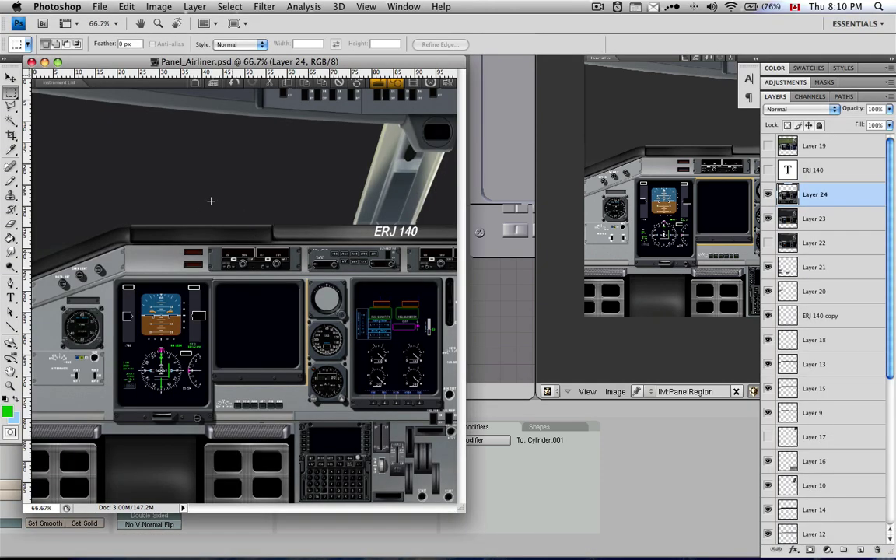
click(768, 194)
click(768, 219)
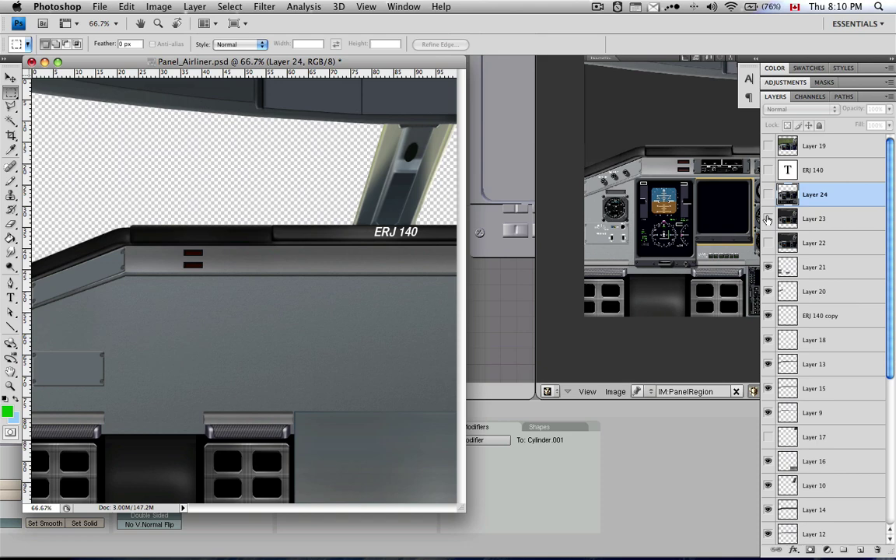
key(super+z)
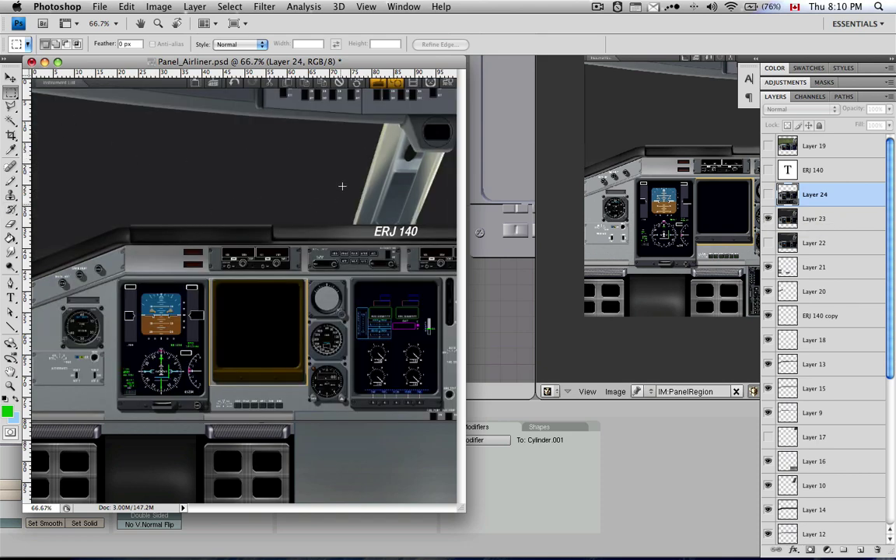
click(768, 194)
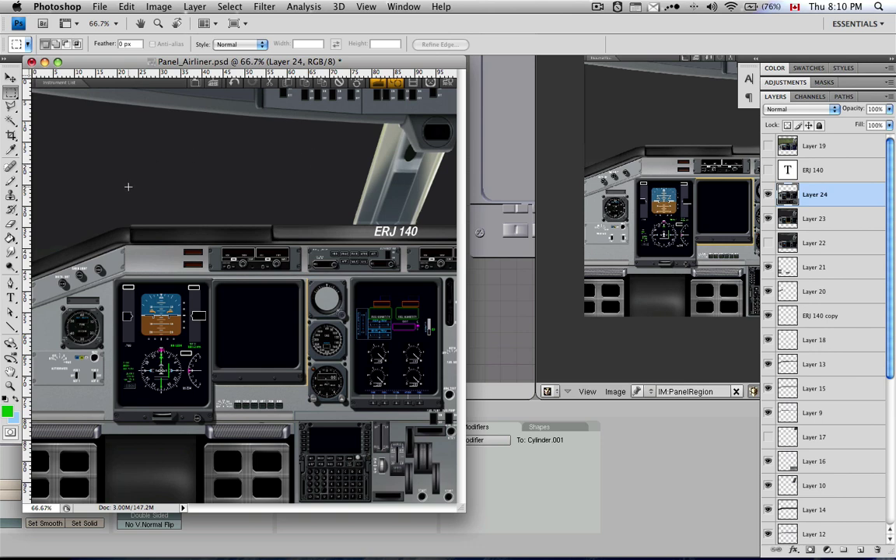
click(768, 219)
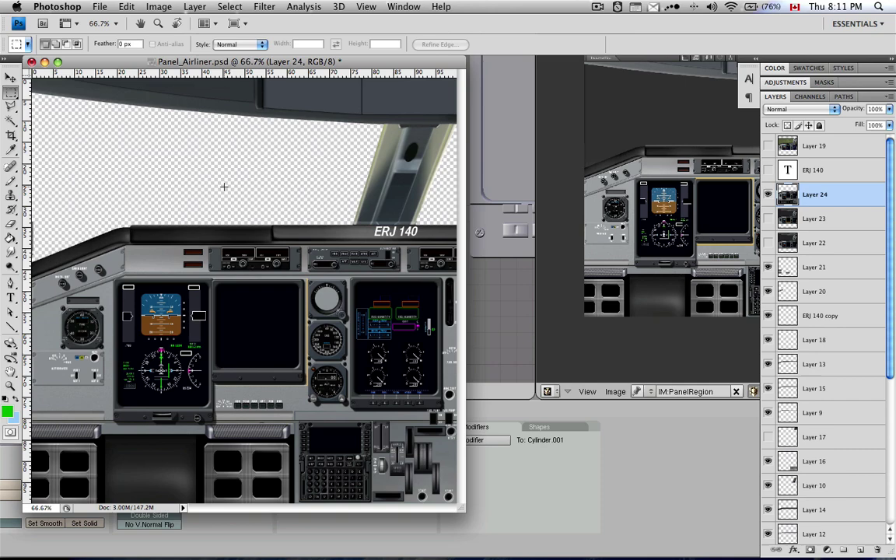
Step: Copy the slip-ball tube graphic, paste it into the empty top-left area, and set it to 50% opacity
alt+scroll(281, 446, up, 5)
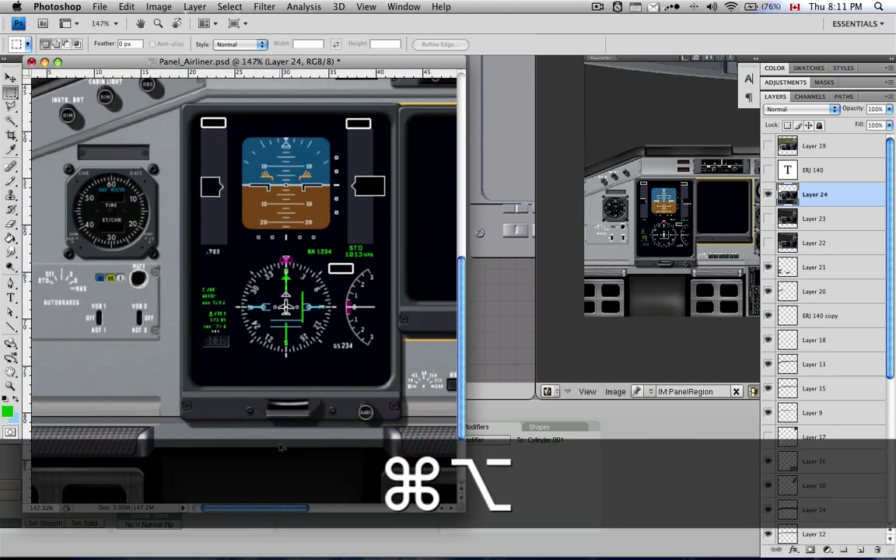
alt+scroll(281, 446, up, 3)
drag(301, 344, 232, 324)
key(super+c)
alt+scroll(251, 345, down, 4)
key(super+v)
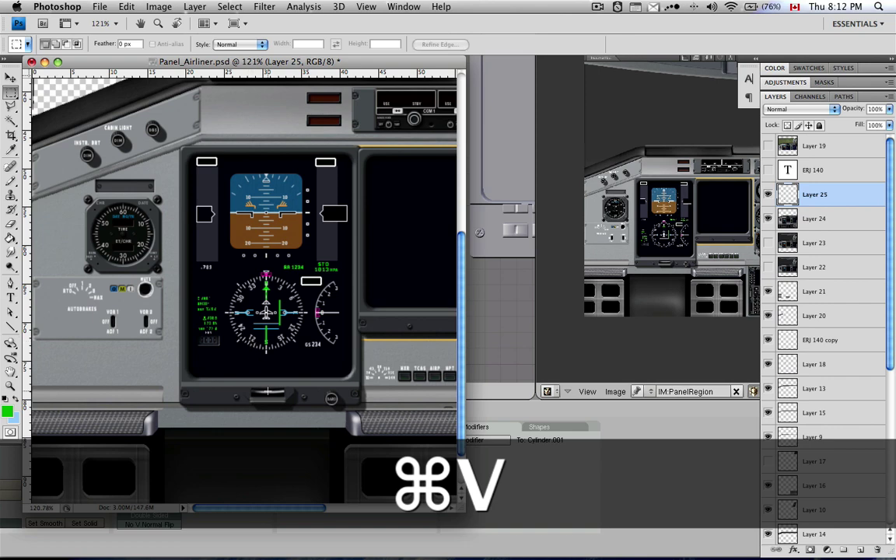
super+drag(269, 401, 72, 144)
alt+scroll(71, 145, up, 4)
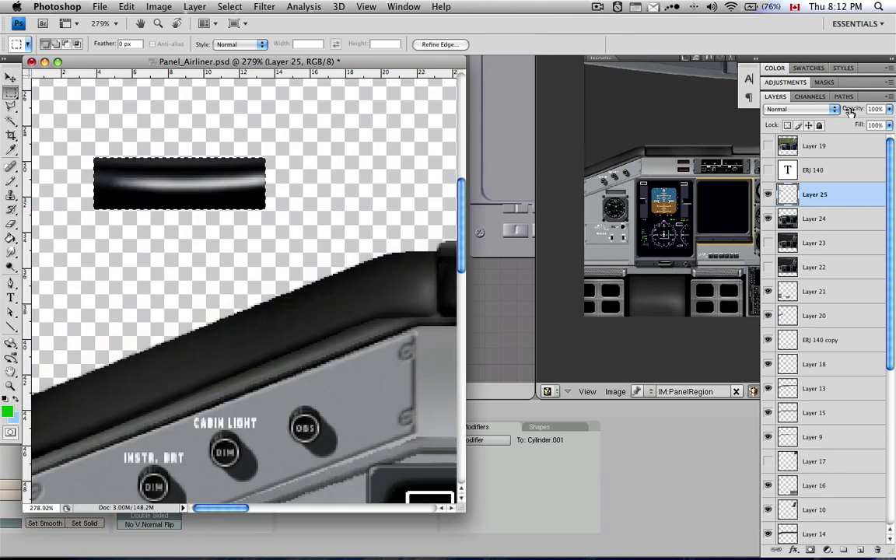
key(2)
key(5)
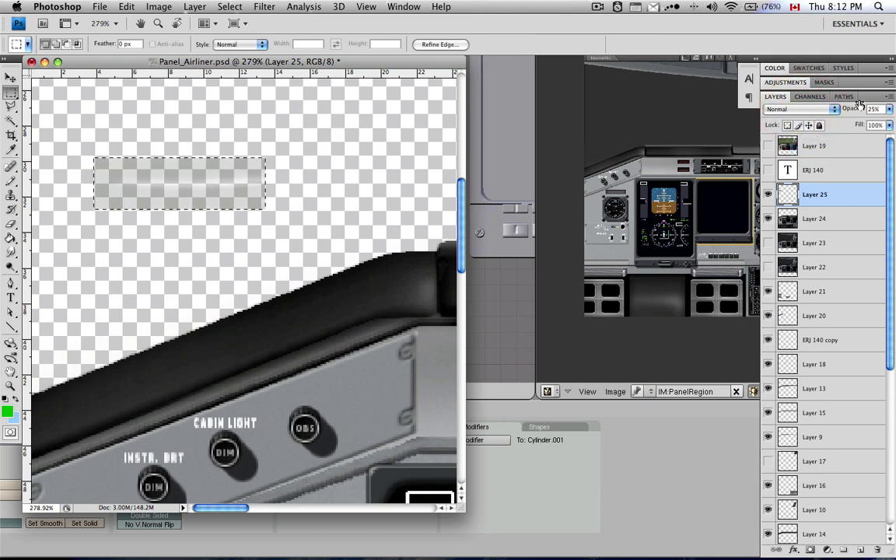
key(5)
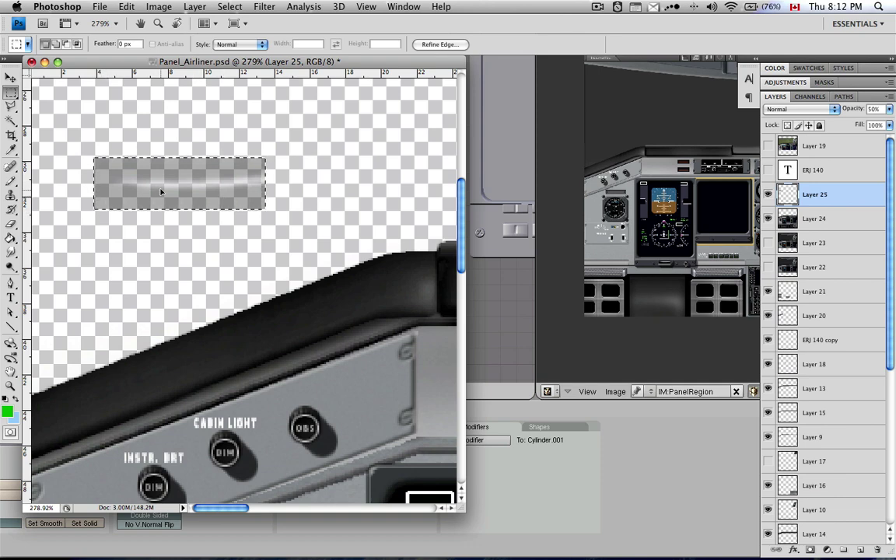
Step: Export via Save for Web as PNG-24, replacing Panel_Airliner.png
key(super+alt+shift+s)
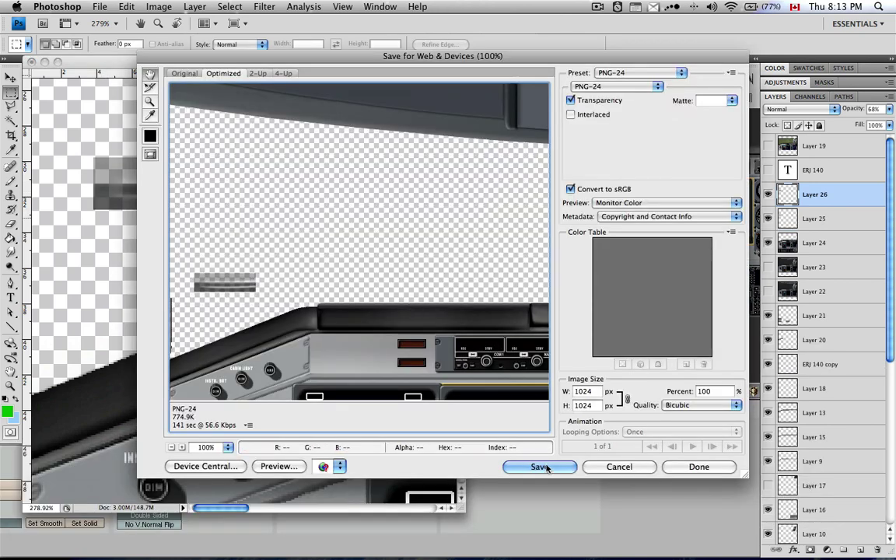
click(543, 467)
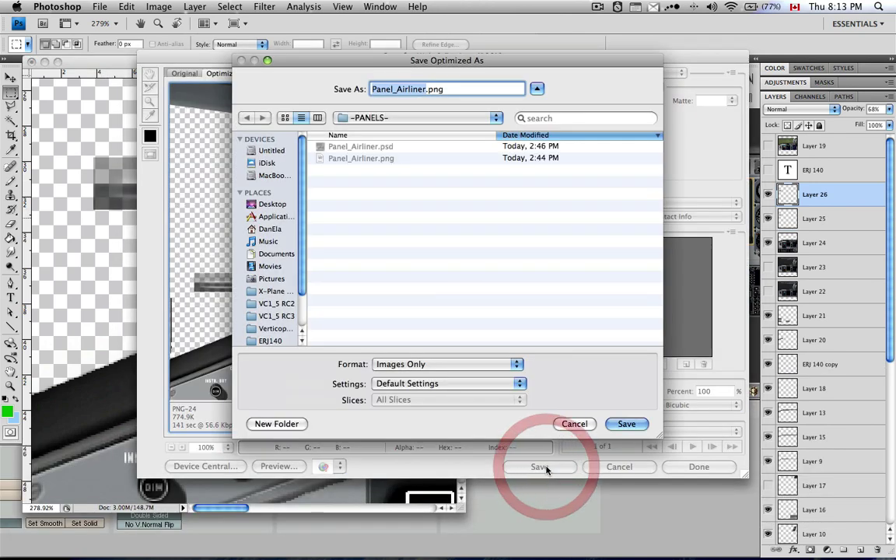
click(627, 425)
click(605, 307)
key(super+Tab)
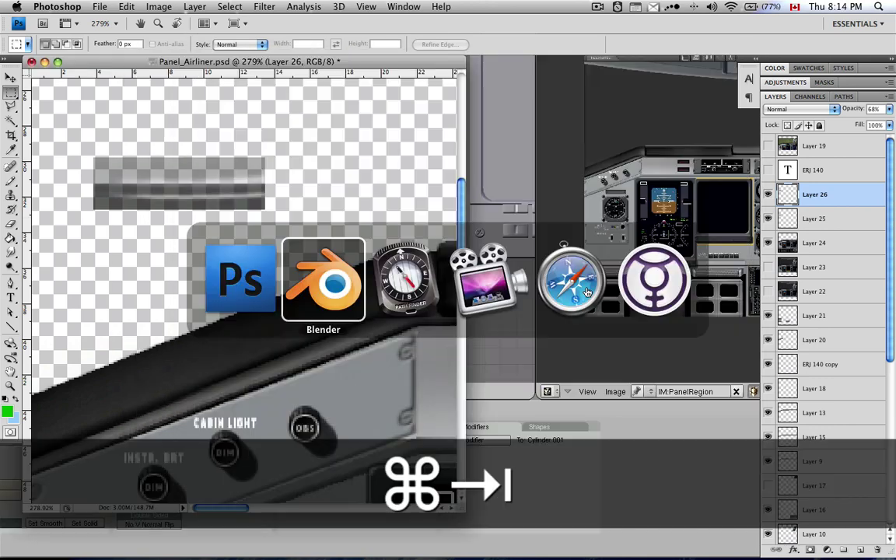
Step: Reload the PanelRegion image and pan to the new semi-transparent tube patch above the panel
click(615, 391)
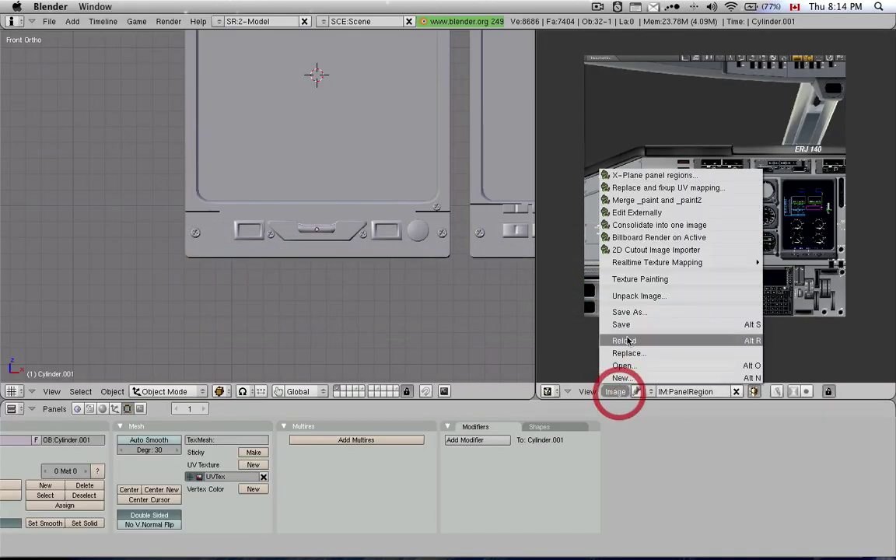
click(630, 343)
scroll(739, 311, down, 3)
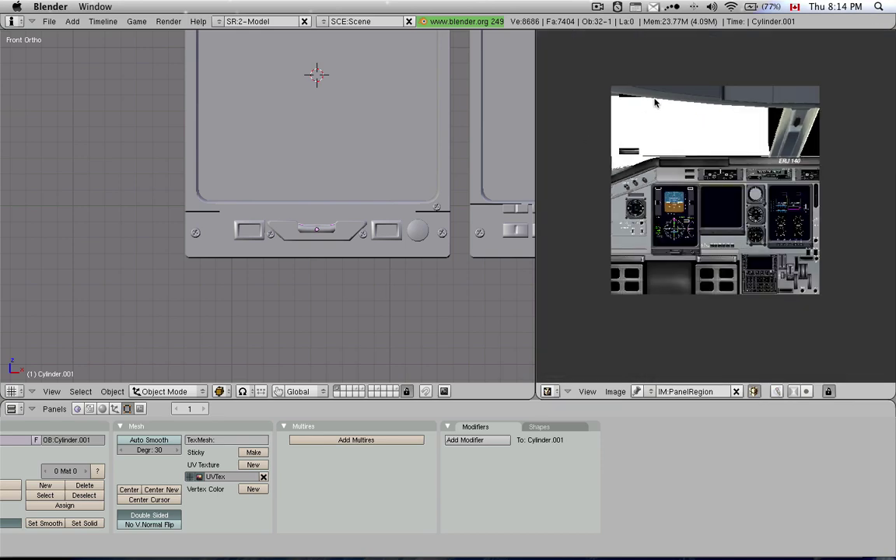
click(795, 391)
scroll(585, 120, up, 3)
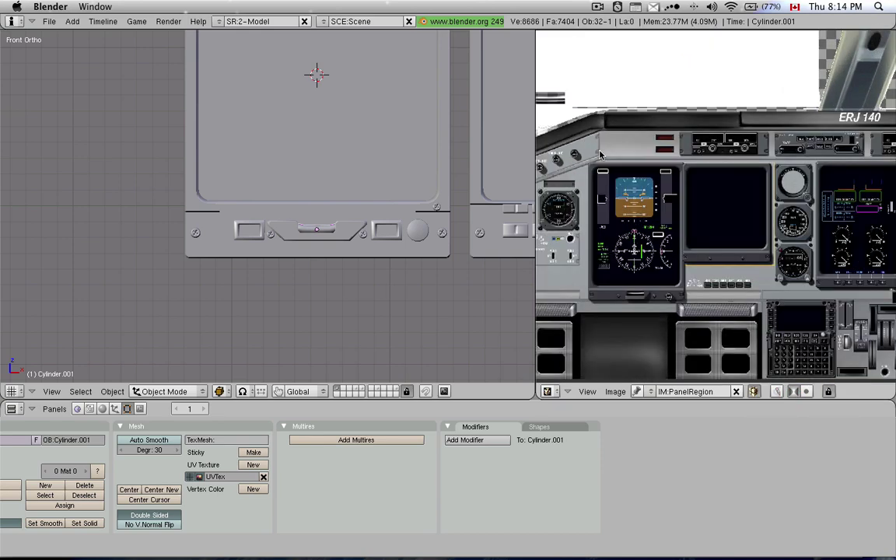
scroll(585, 121, up, 5)
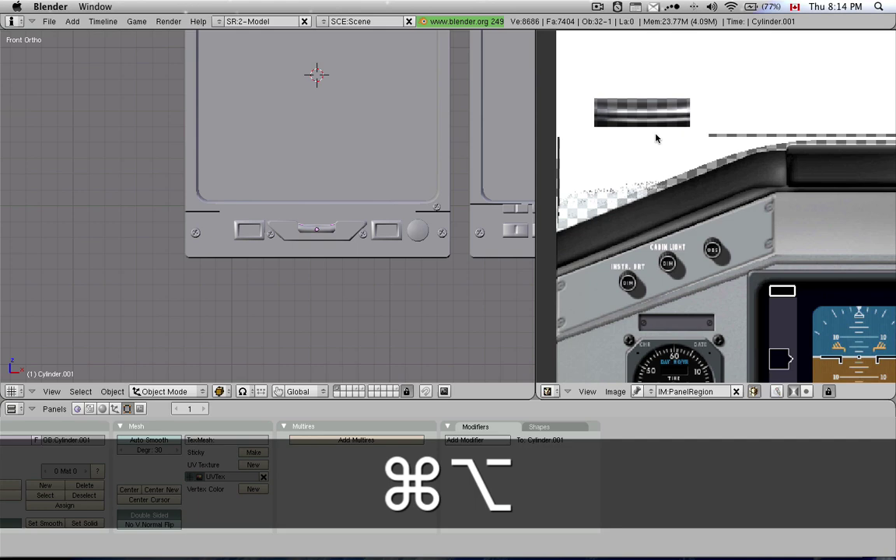
scroll(609, 114, up, 4)
middle_drag(720, 230, 736, 249)
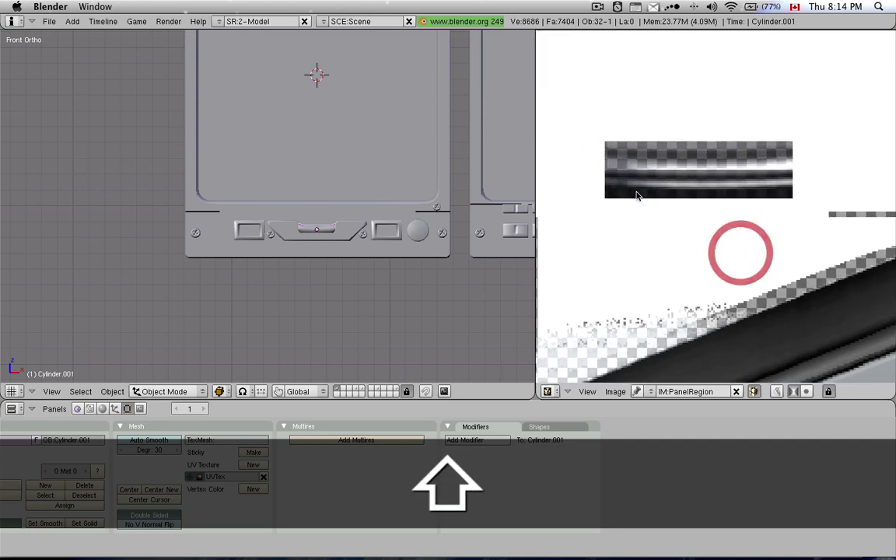
scroll(670, 193, down, 2)
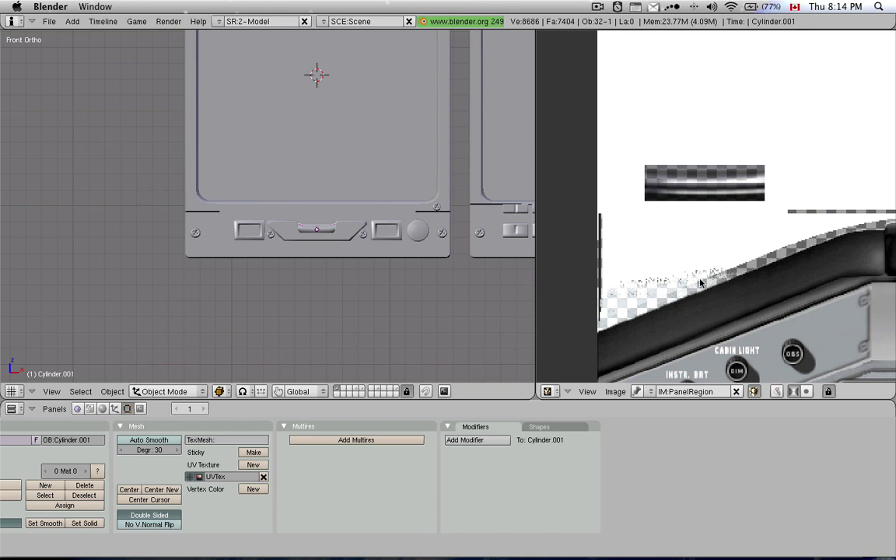
Step: Project Cylinder.001's UVs from the current view in Edit Mode
key(Tab)
scroll(343, 258, down, 4)
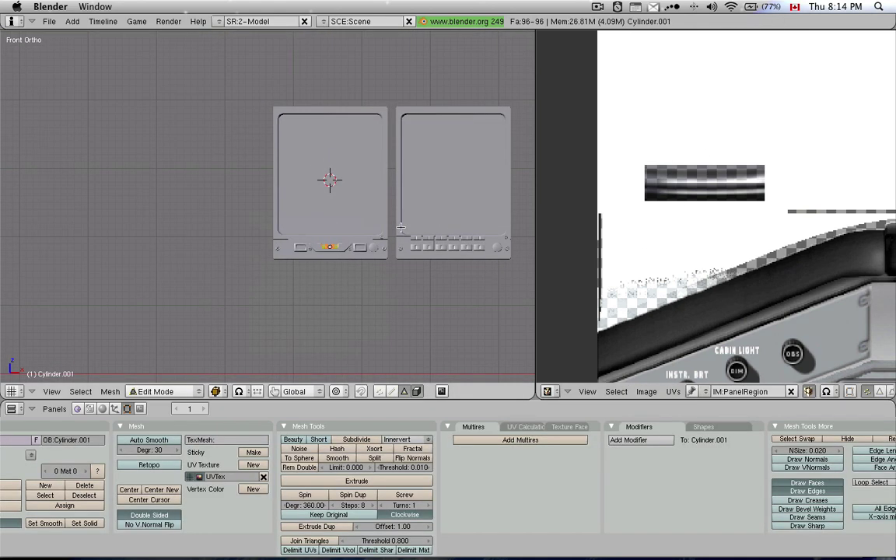
key(u)
click(399, 226)
key(g)
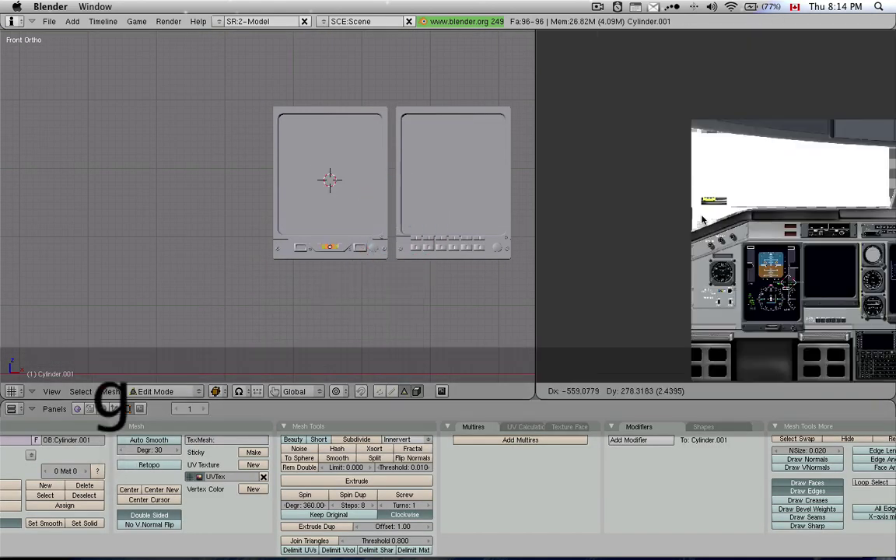
scroll(635, 188, up, 5)
Step: Move the tube's UVs onto the glass patch, stretch them vertically, and check it in textured view
key(a)
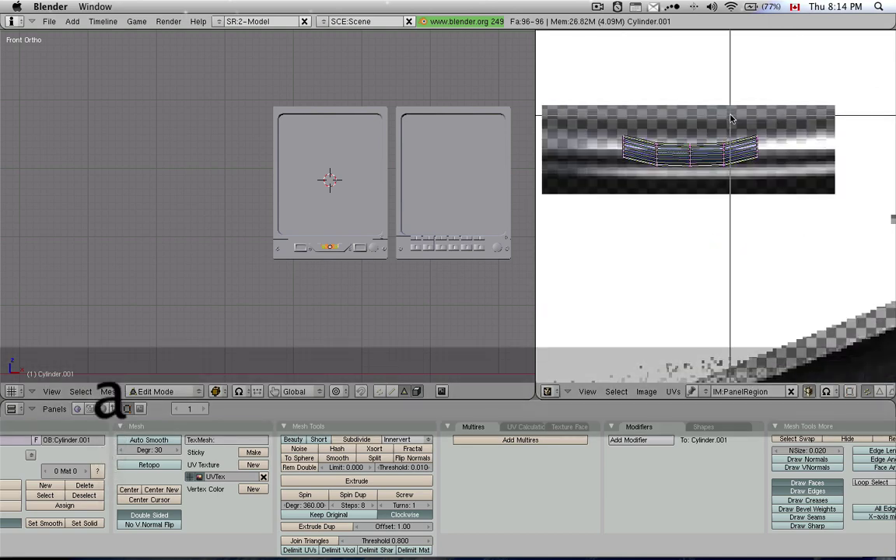
key(b)
drag(736, 111, 770, 176)
key(g)
click(768, 190)
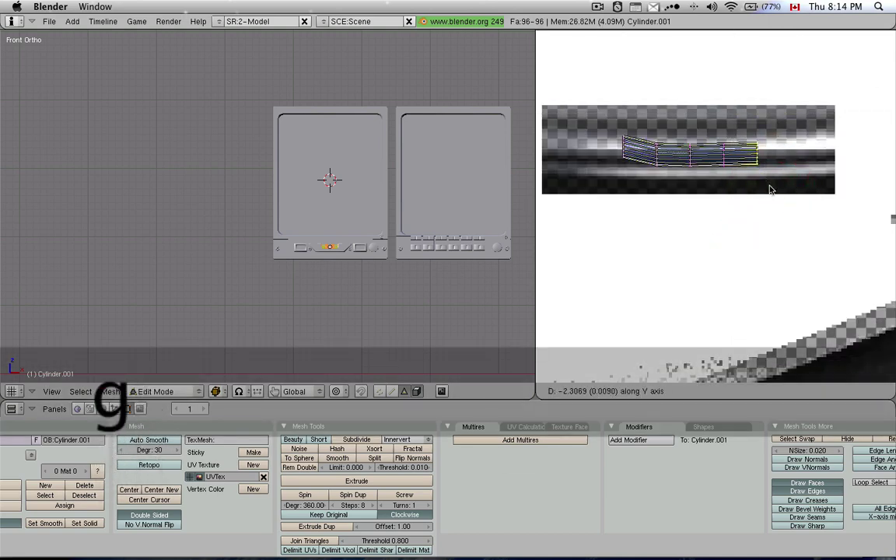
key(s)
key(z)
key(y)
click(700, 206)
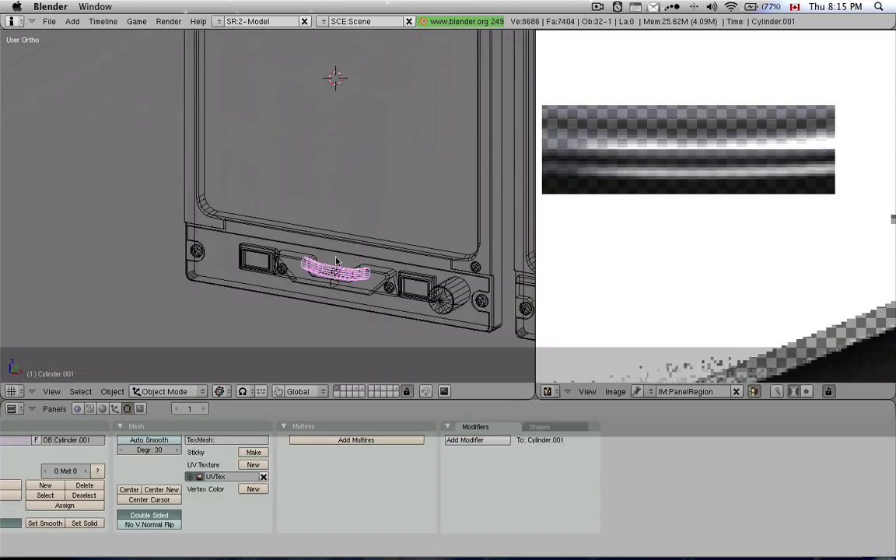
key(alt+z)
scroll(336, 261, up, 6)
middle_drag(336, 262, 297, 257)
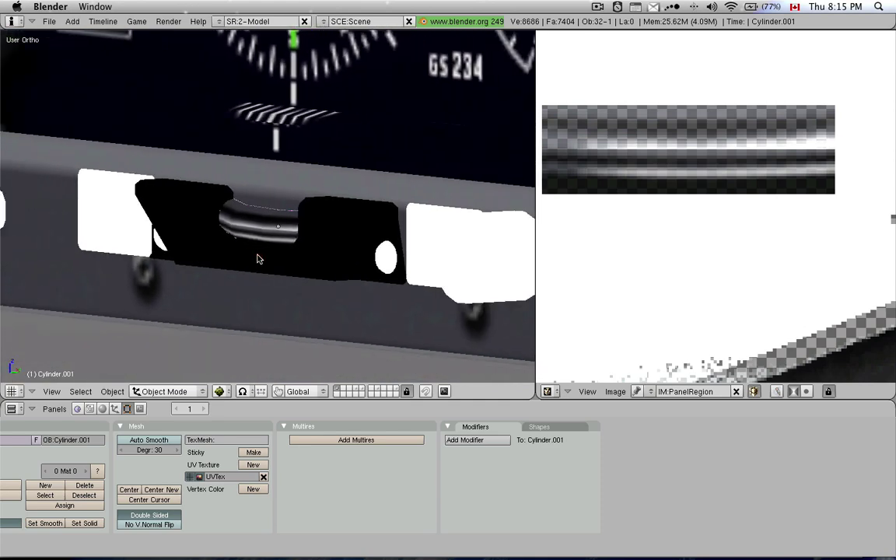
Step: Enter Edit Mode on the glass tube Cylinder.001 and select its faces
scroll(248, 257, down, 5)
key(KP_4)
scroll(246, 256, up, 3)
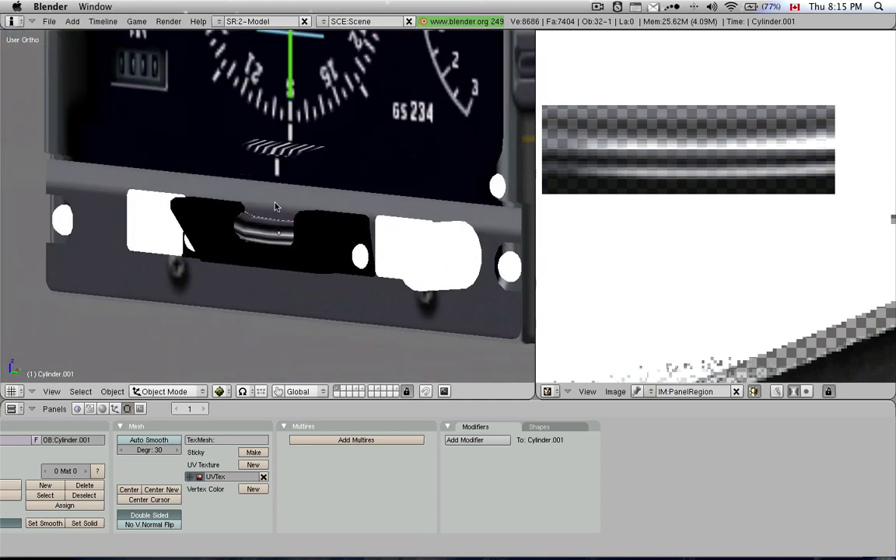
key(Tab)
scroll(266, 238, up, 4)
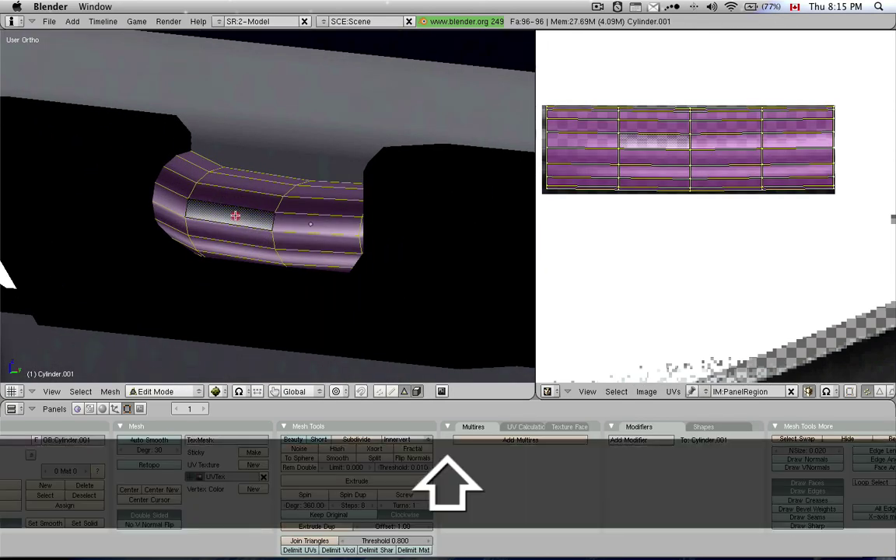
shift+right_click(237, 218)
shift+right_click(239, 219)
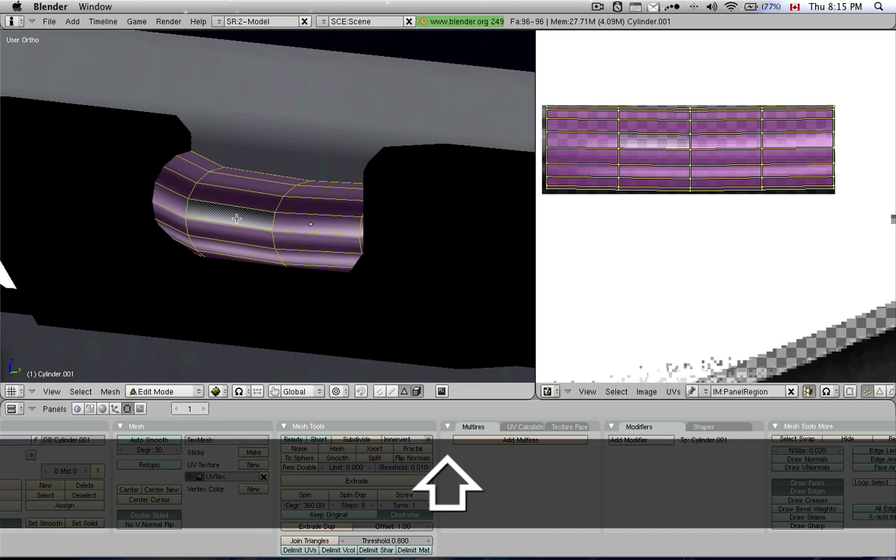
shift+right_click(237, 217)
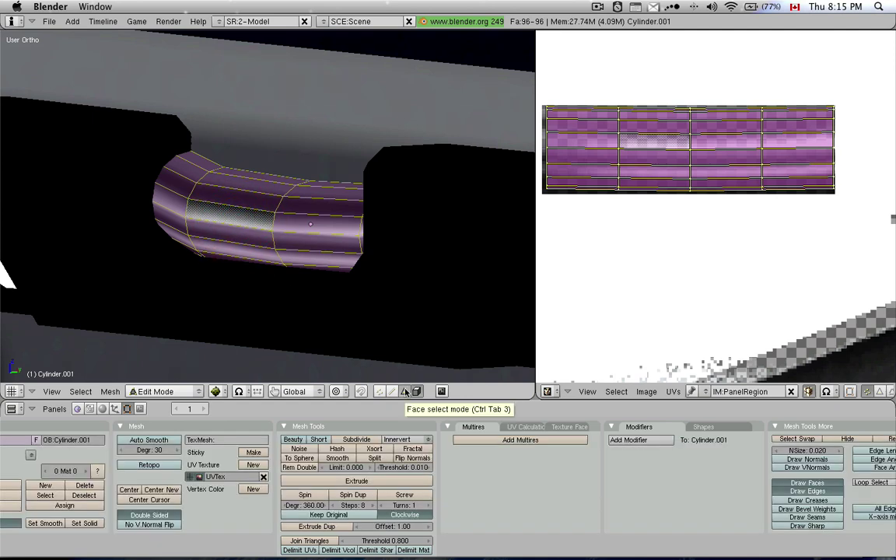
Step: Set the faces' Texture Face blending to Alpha, copy it to all selected faces, and return to Object Mode
click(555, 428)
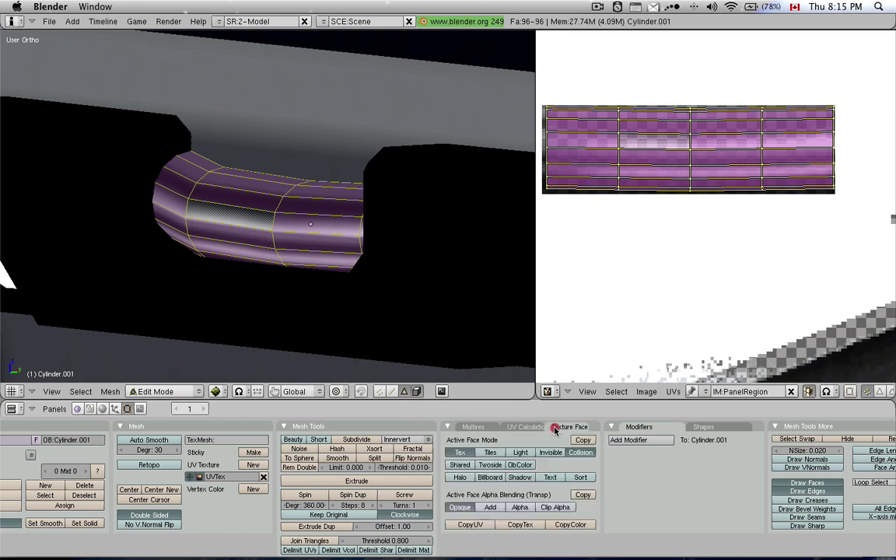
click(529, 508)
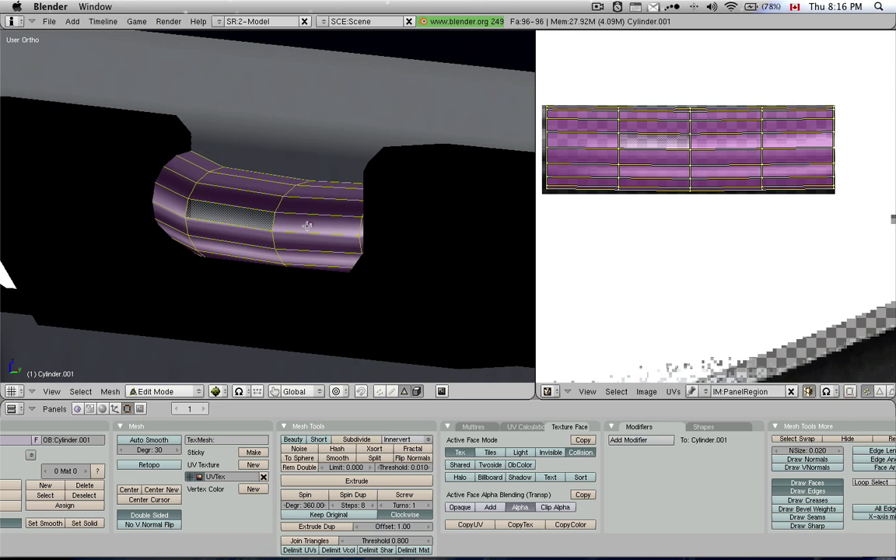
click(585, 497)
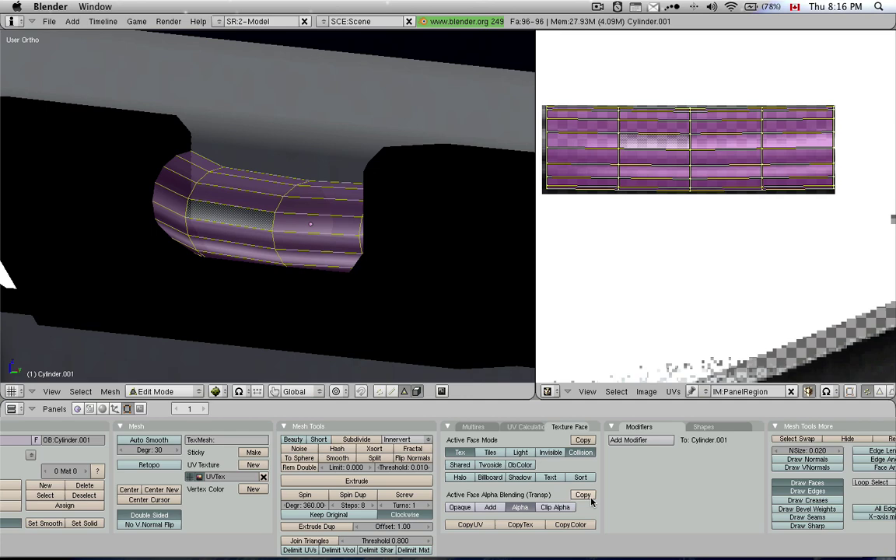
scroll(199, 235, down, 3)
middle_drag(198, 235, 260, 235)
key(Tab)
middle_drag(314, 217, 347, 249)
Step: Select the ball Sphere.006 in wireframe and frame it in the front view
right_click(342, 226)
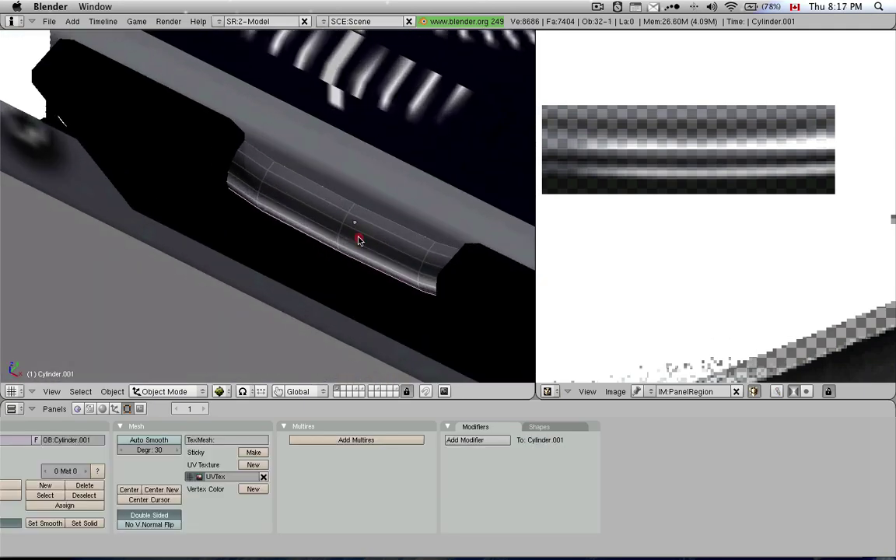
right_click(360, 241)
key(z)
key(z)
right_click(359, 240)
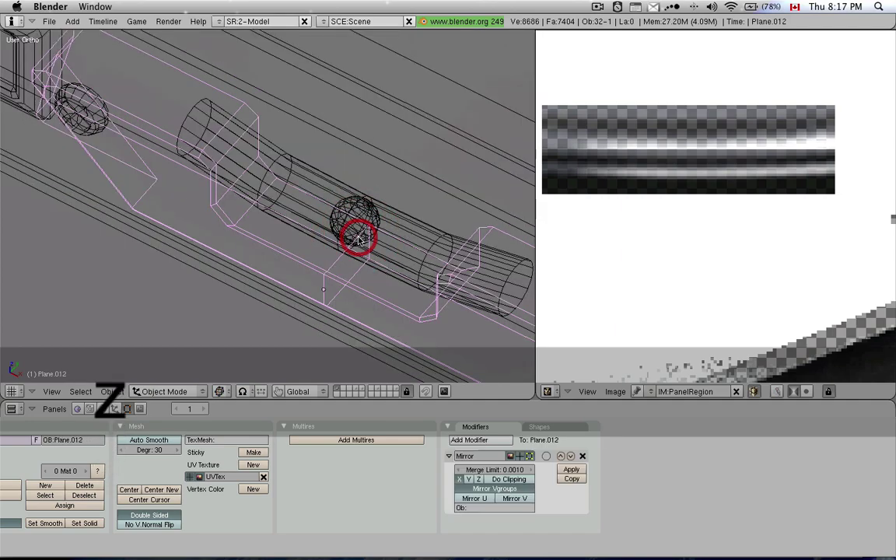
right_click(357, 234)
key(KP_1)
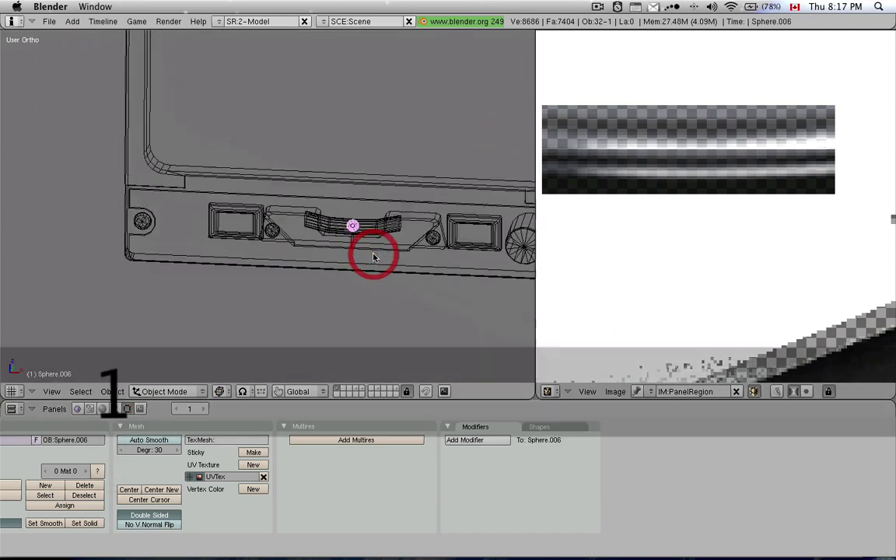
key(KP_Decimal)
scroll(352, 200, down, 5)
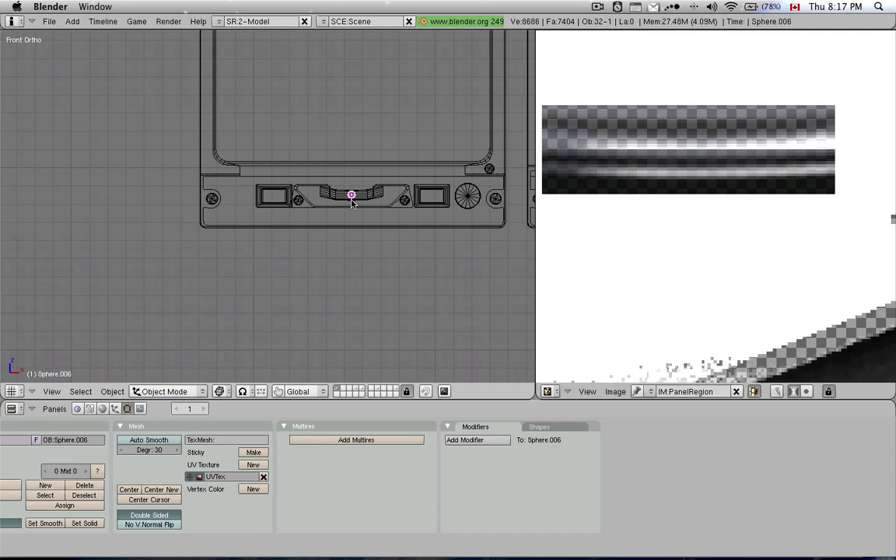
Step: Project the ball's UVs from view and move them onto the shaded round spot of PanelRegion
key(Tab)
key(u)
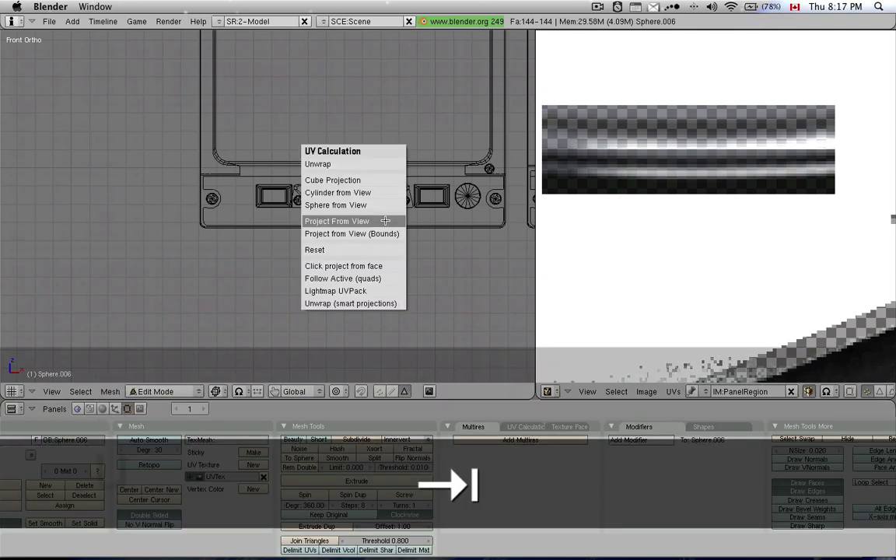
click(385, 219)
scroll(720, 366, up, 2)
scroll(719, 366, up, 5)
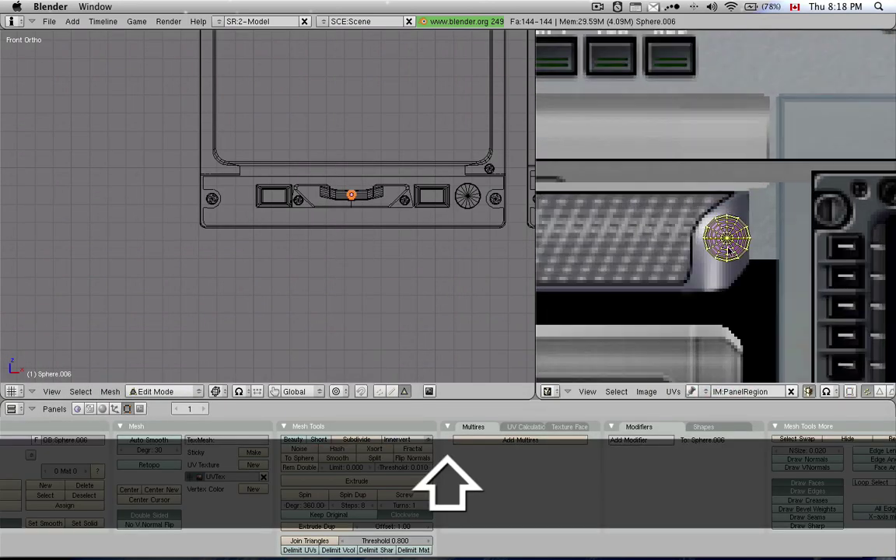
key(g)
click(743, 256)
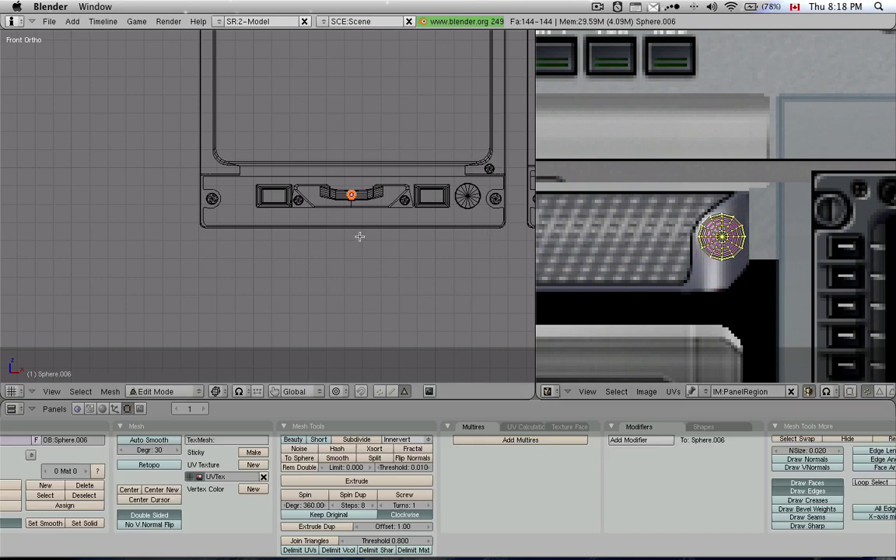
key(Tab)
Step: Toggle textured display and orbit down to inspect the ball on the gauge
scroll(346, 213, up, 4)
key(alt+z)
scroll(396, 167, up, 3)
key(alt+z)
mouse_move(332, 216)
middle_down()
mouse_move(319, 216)
mouse_move(356, 212)
mouse_move(354, 228)
mouse_move(380, 220)
mouse_move(354, 264)
mouse_move(300, 257)
middle_up()
Step: Reselect the glass tube Cylinder.001 and return to a wireframe front view
right_click(356, 265)
scroll(300, 256, up, 3)
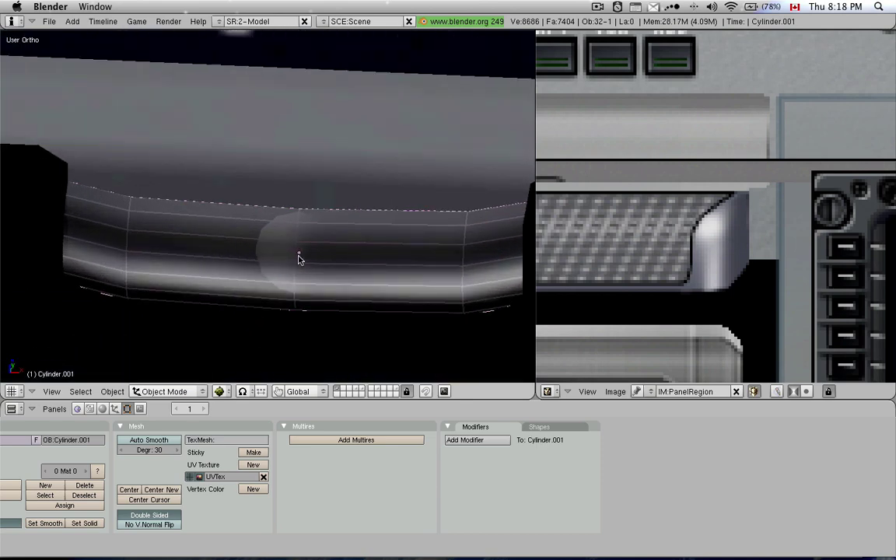
scroll(300, 259, down, 3)
right_click(291, 258)
key(z)
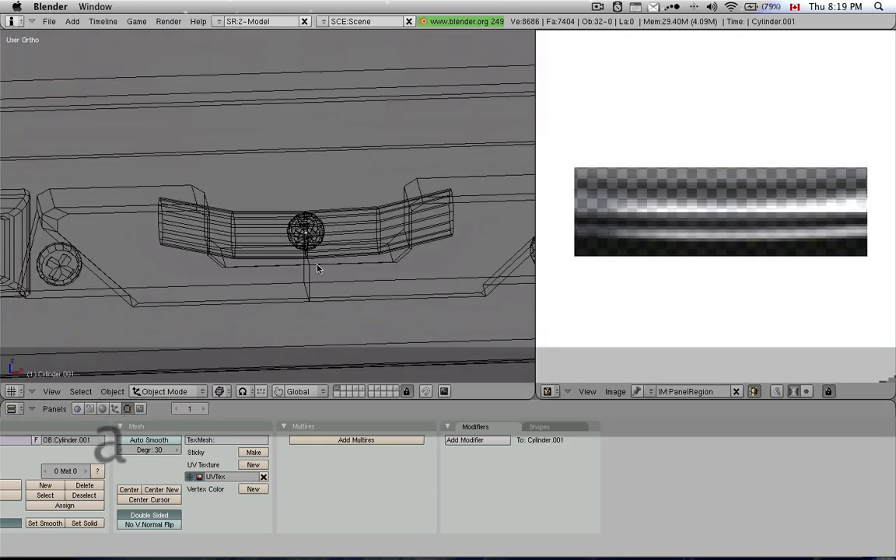
key(KP_1)
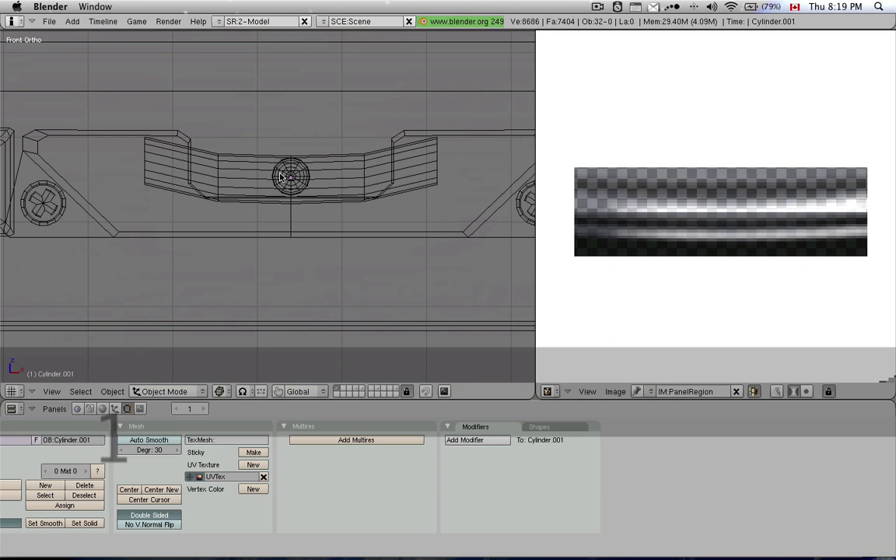
Step: Select Sphere.006, undo a trial origin-to-cursor change, and start moving it up 0.1 along Z
right_click(287, 169)
shift+middle_drag(287, 170, 323, 265)
scroll(323, 265, down, 4)
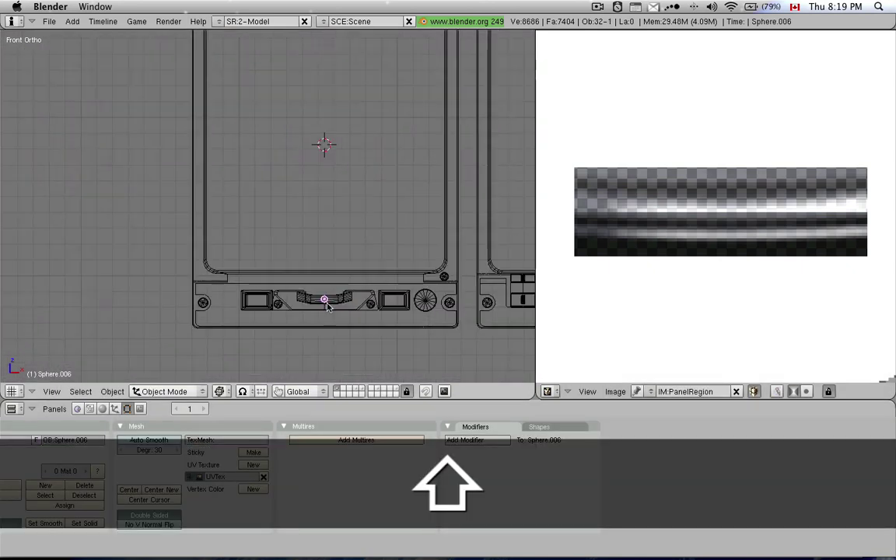
scroll(327, 311, up, 1)
scroll(327, 311, down, 2)
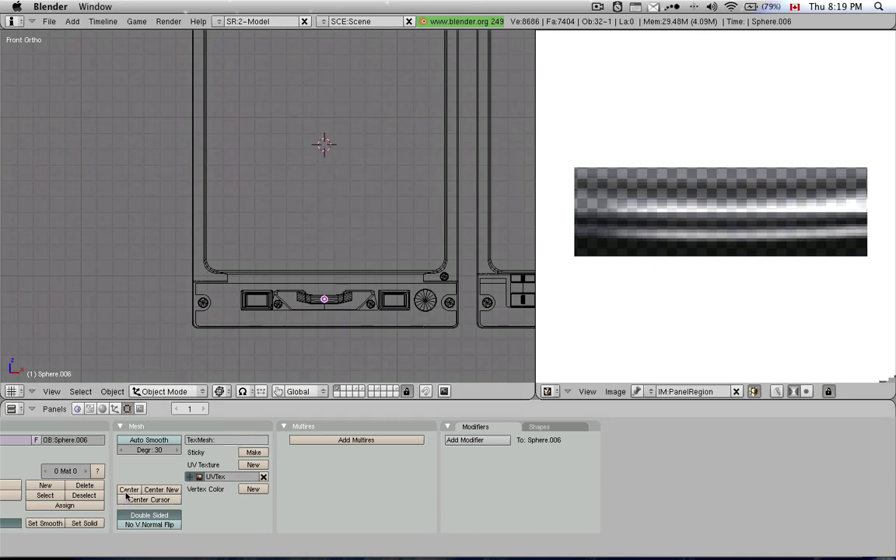
click(151, 500)
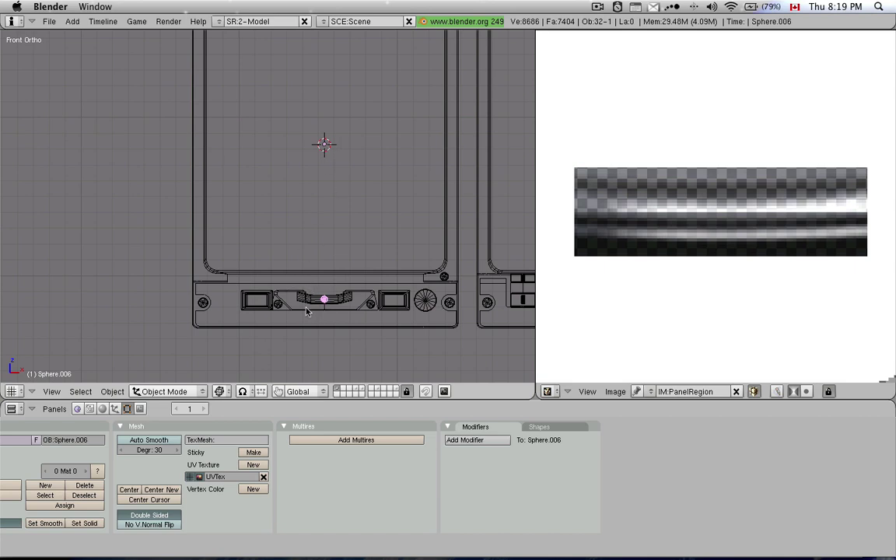
key(super+z)
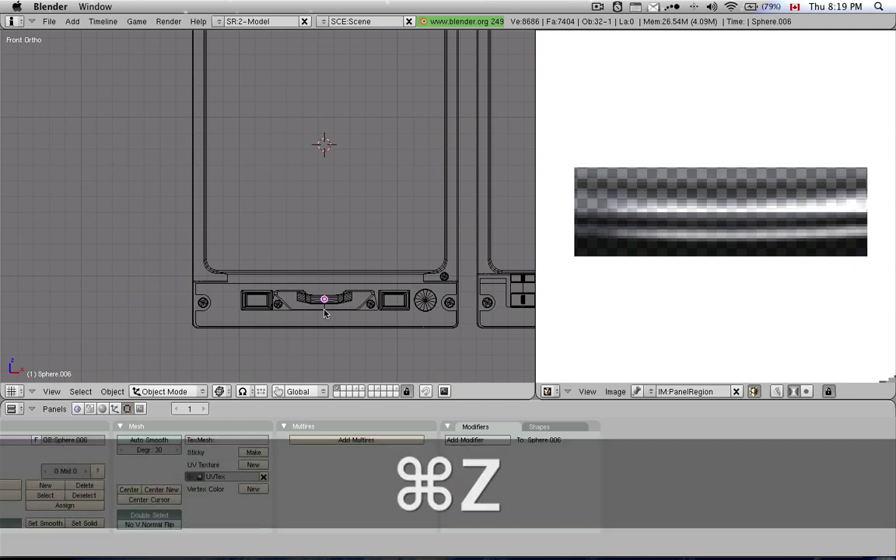
key(g)
middle_click(321, 302)
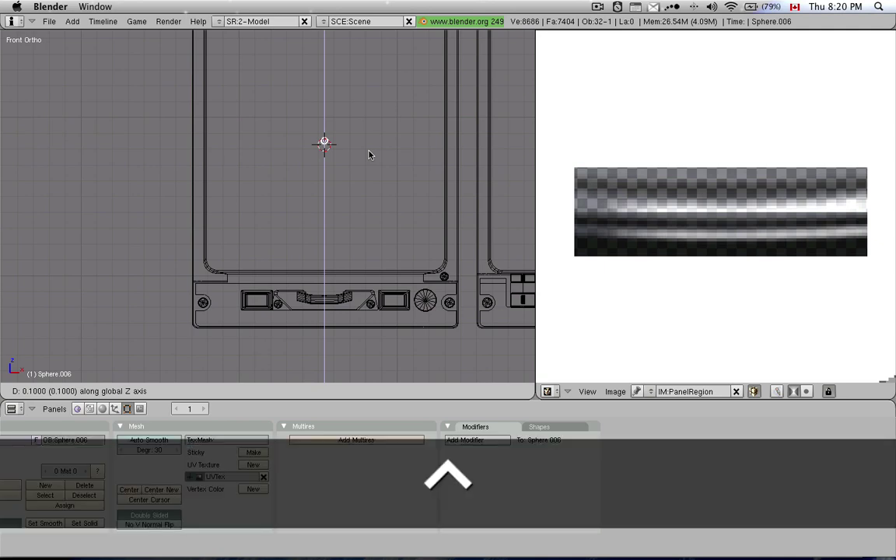
Step: Confirm the ball raised 0.1, lower its whole mesh back 0.1 along Z, and test-rotate it
ctrl+click(370, 153)
key(Tab)
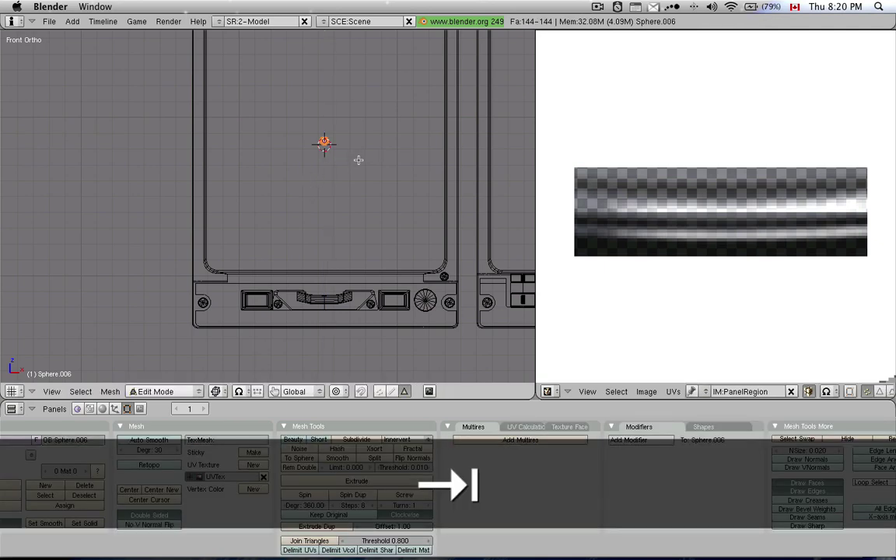
key(a)
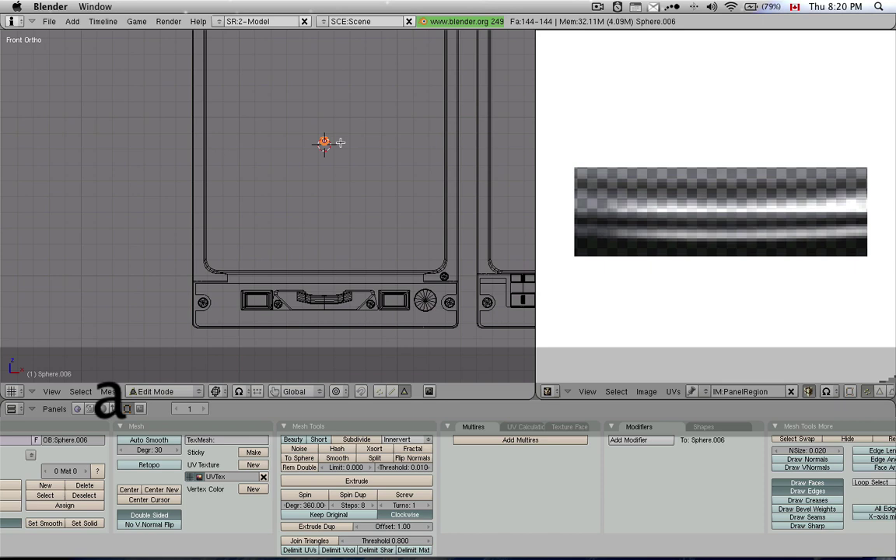
key(g)
middle_click(332, 176)
key(ctrl)
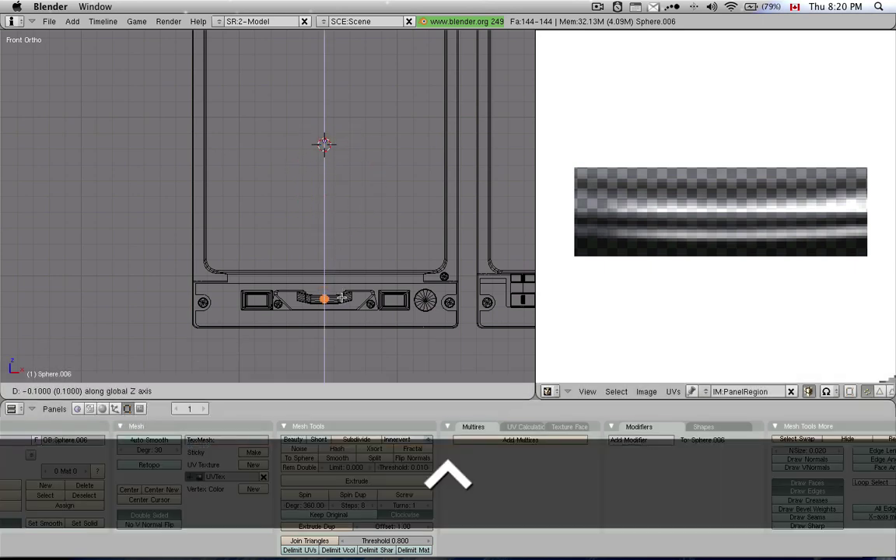
click(340, 298)
key(Tab)
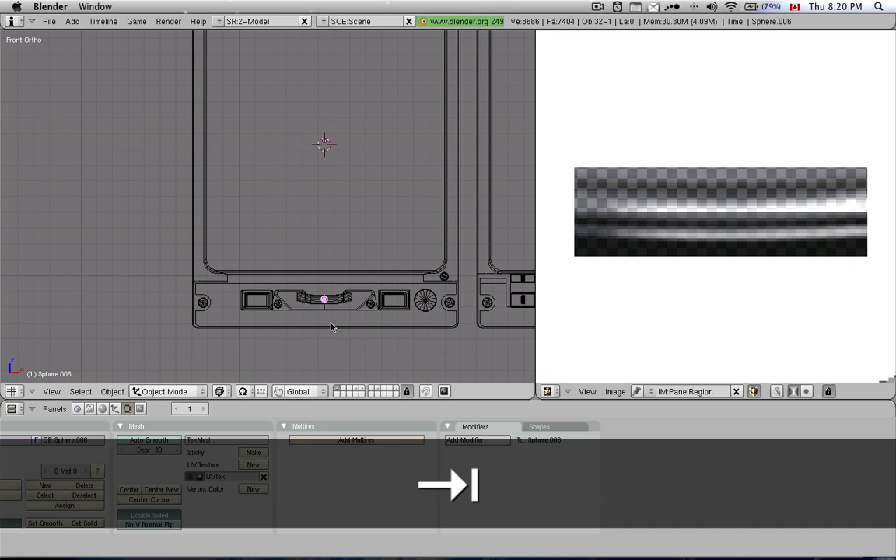
key(r)
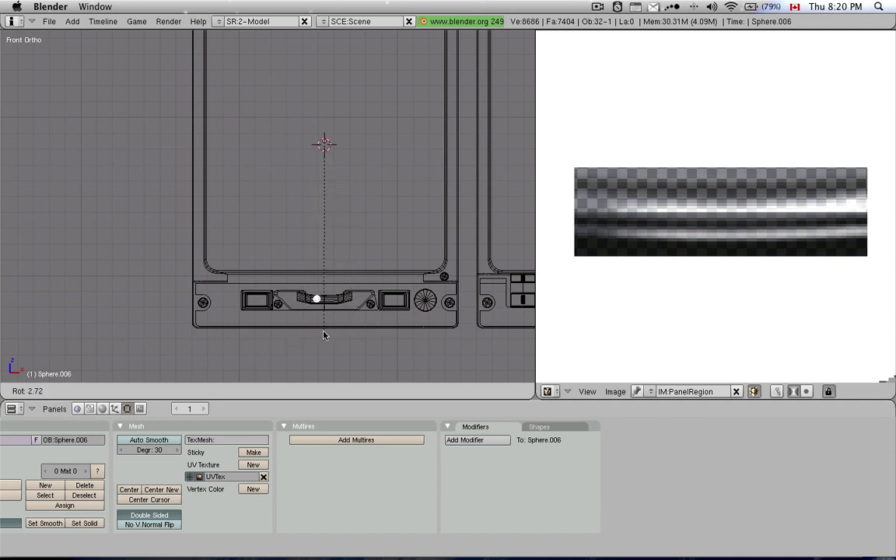
Step: Cancel the test rotation, snap the 3D cursor to the ball's origin, and add an armature there
key(Escape)
key(shift+s)
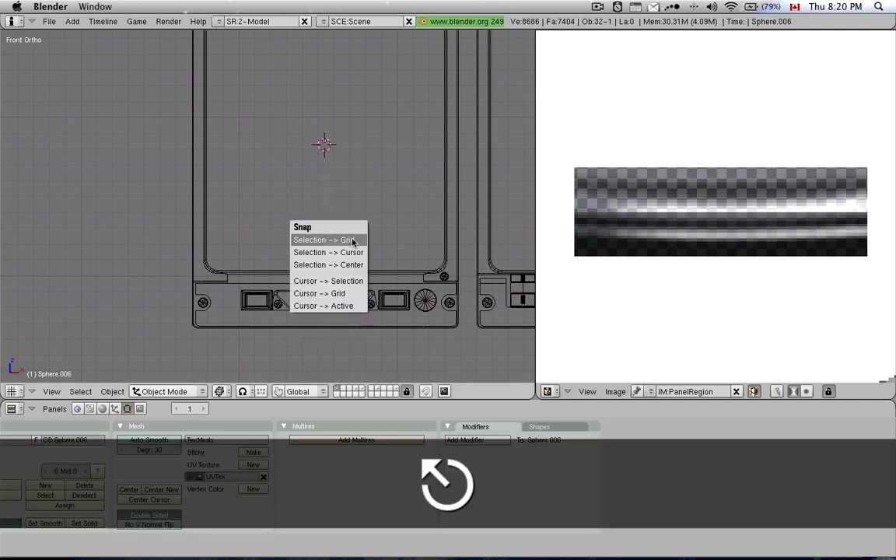
click(348, 284)
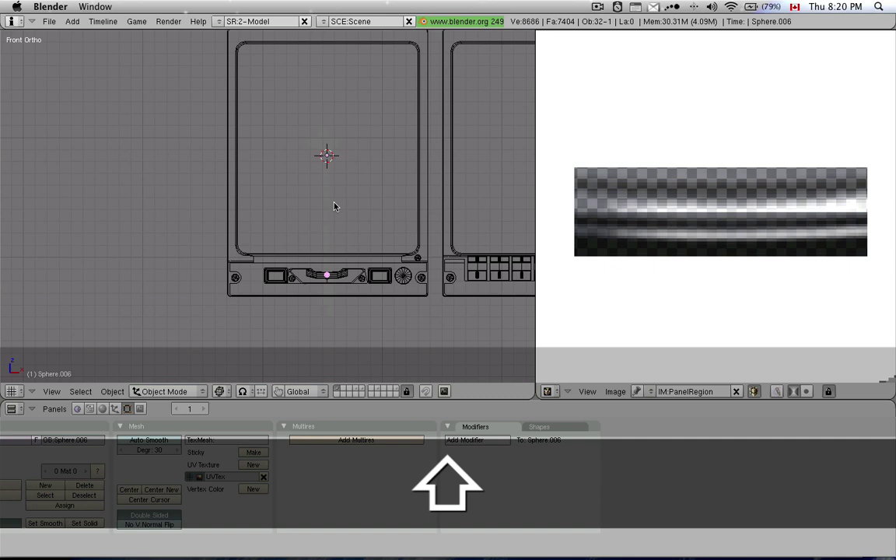
scroll(300, 186, down, 5)
key(space)
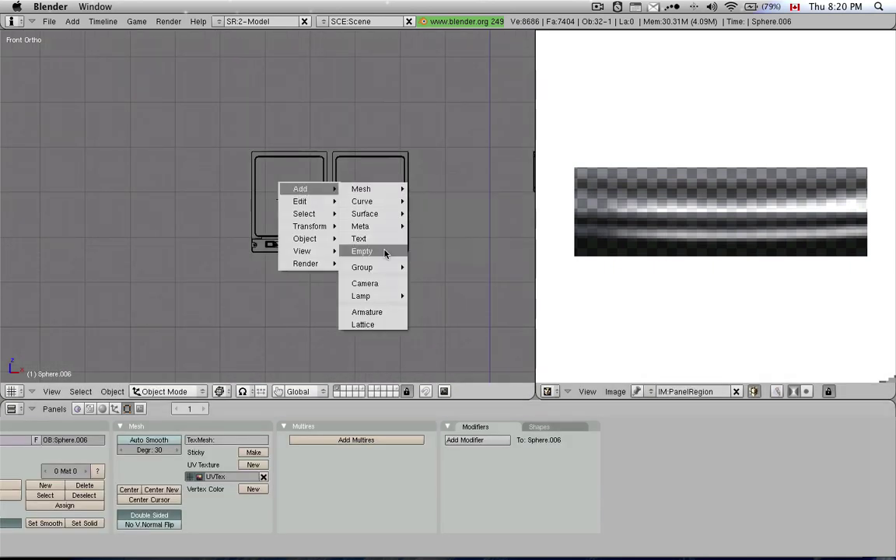
click(360, 311)
scroll(320, 70, down, 3)
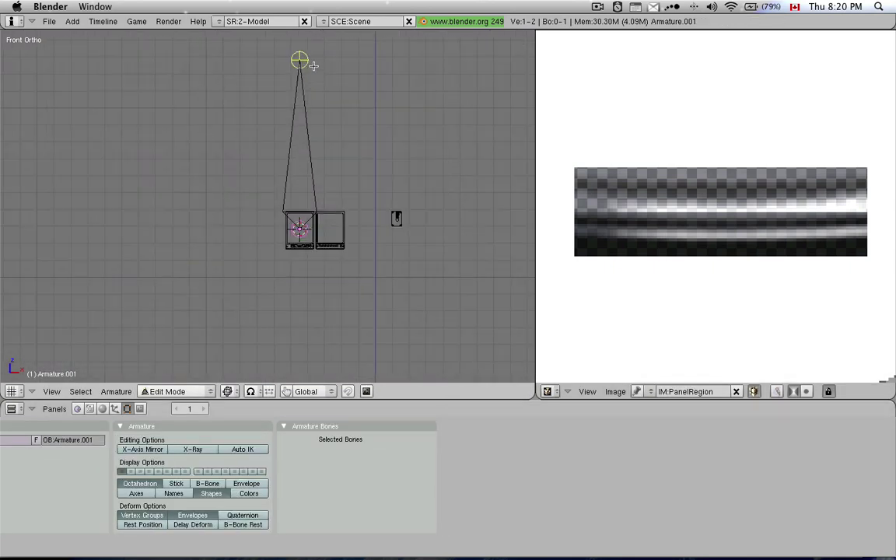
Step: Position the bone with its tail down at the ball and its root above, then exit Edit Mode
key(g)
key(z)
click(301, 154)
scroll(319, 269, up, 10)
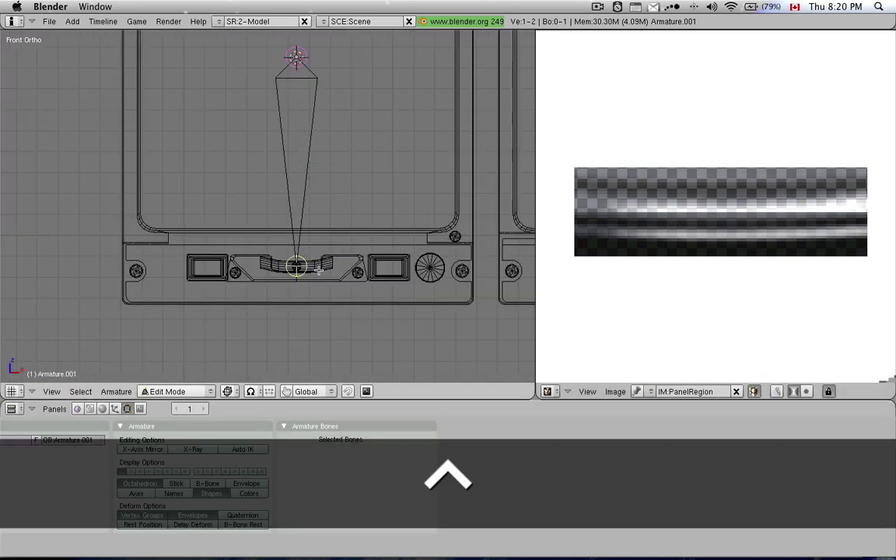
key(g)
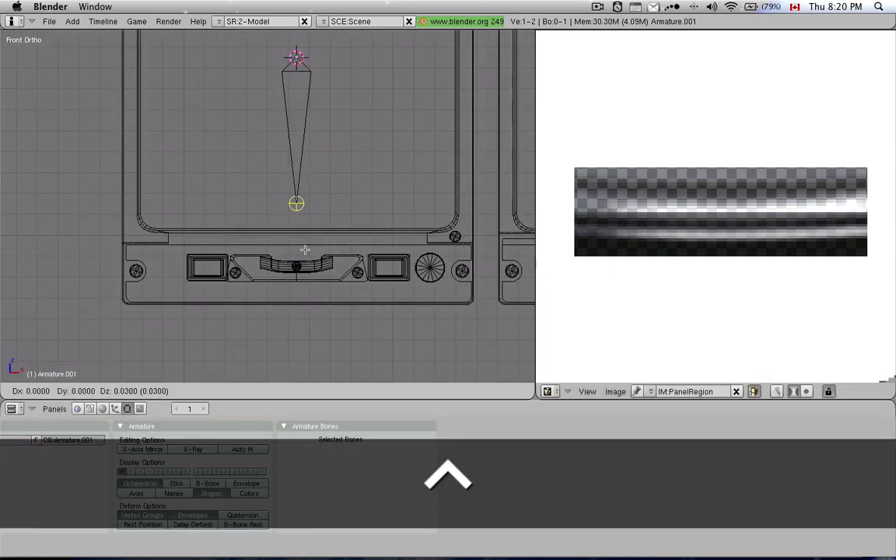
click(305, 250)
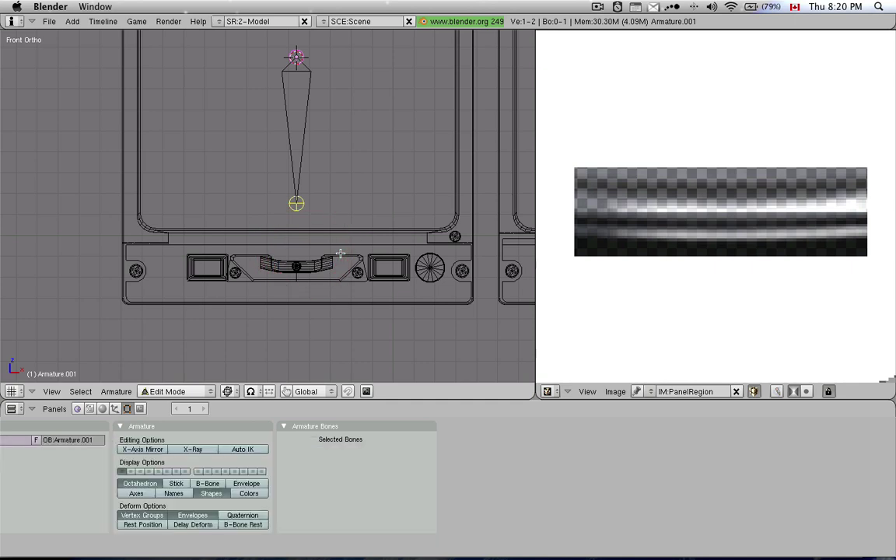
key(Tab)
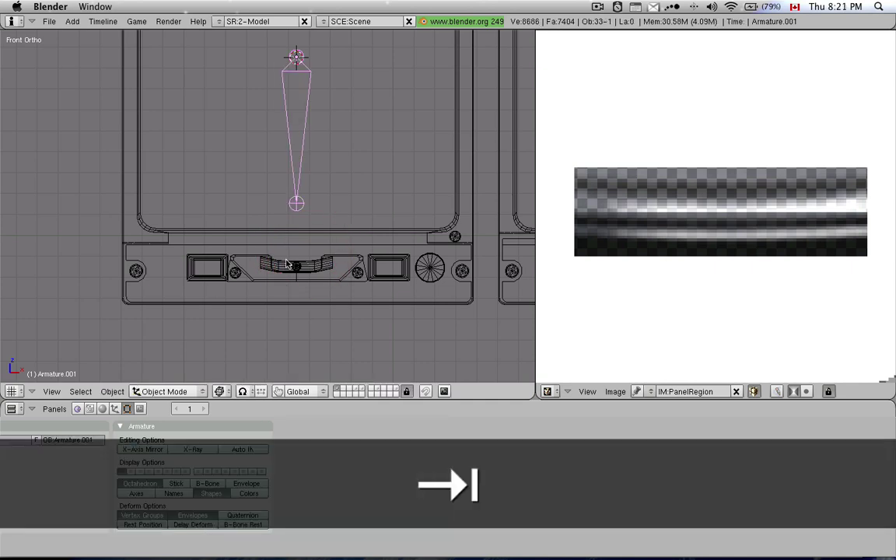
key(ctrl)
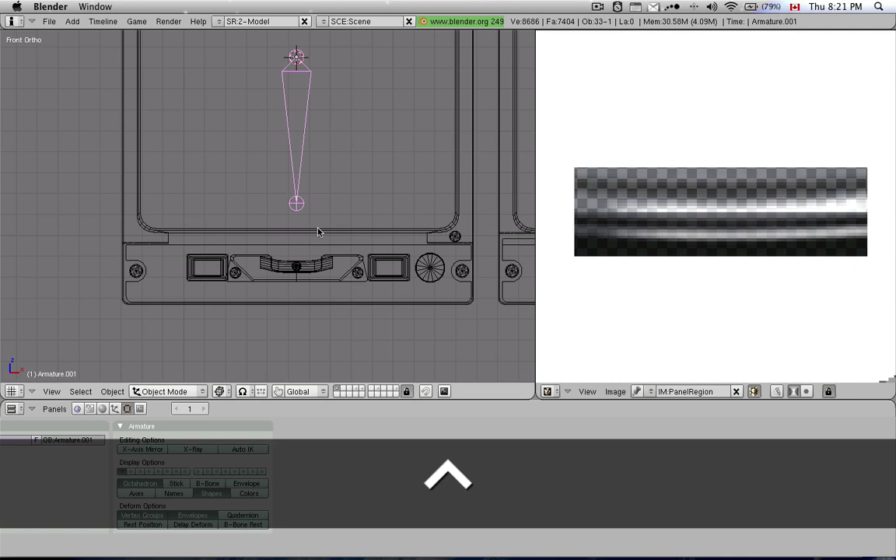
Step: Put the armature in Pose Mode and parent the slip ball sphere to its bone
key(ctrl+Tab)
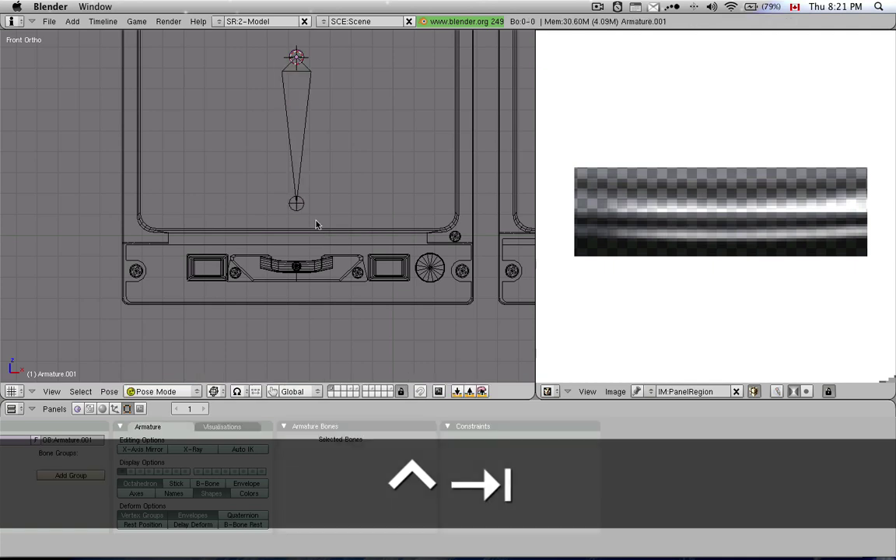
right_click(302, 203)
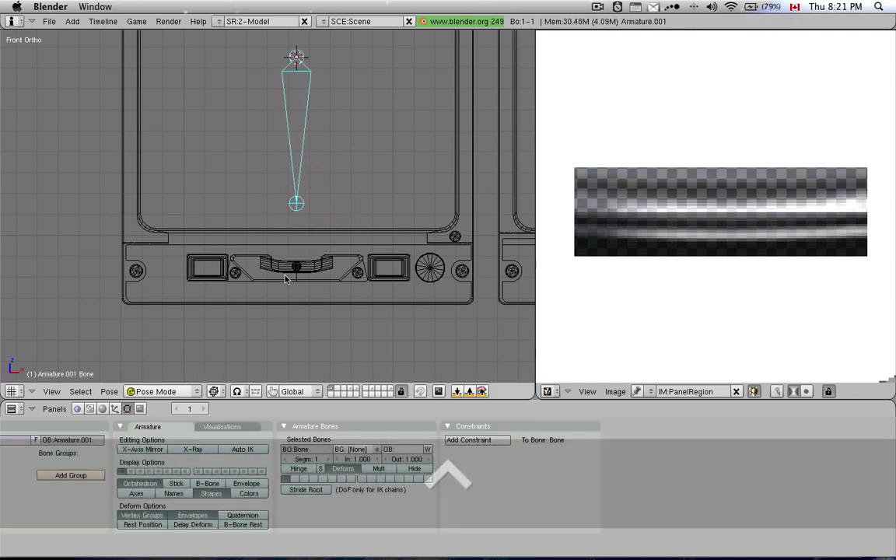
right_click(294, 268)
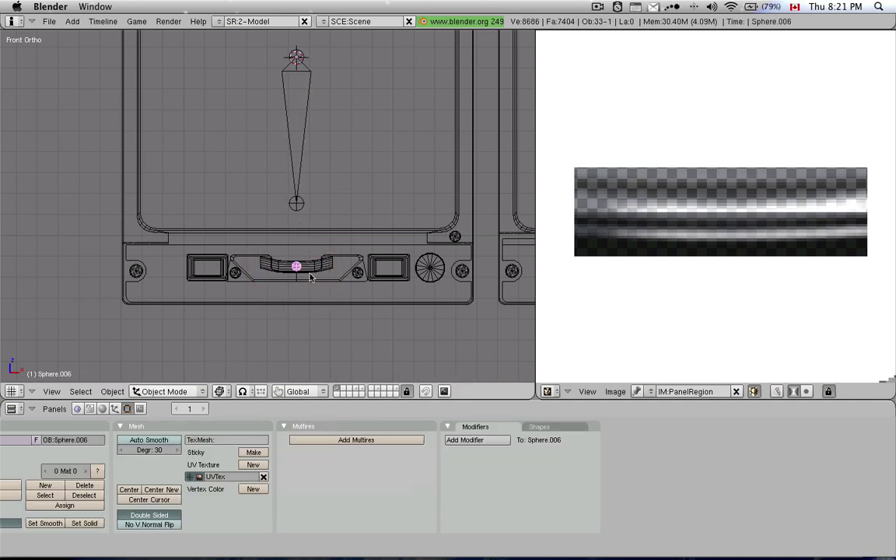
key(shift)
shift+right_click(299, 182)
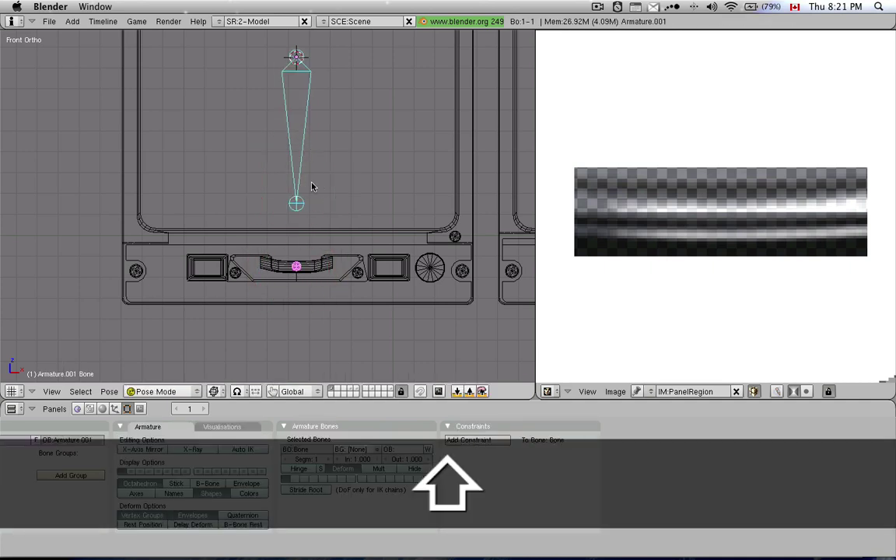
key(ctrl+p)
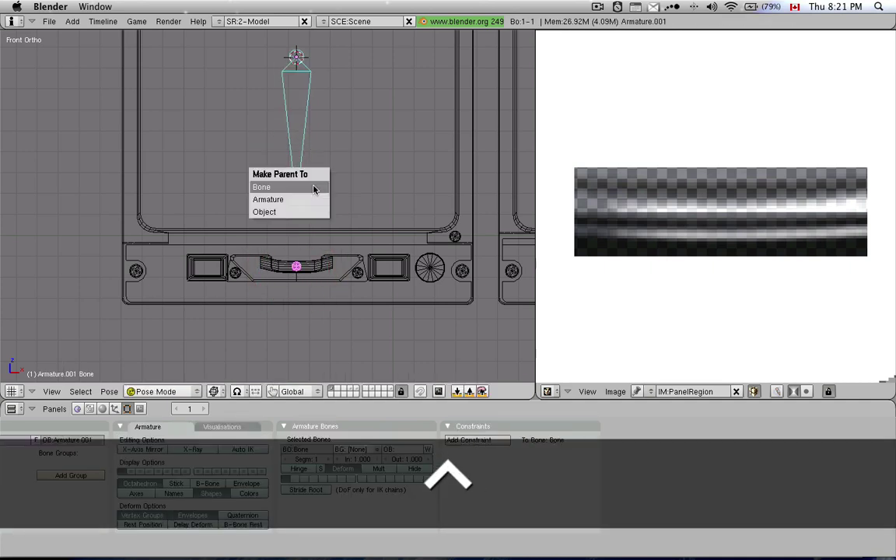
click(313, 188)
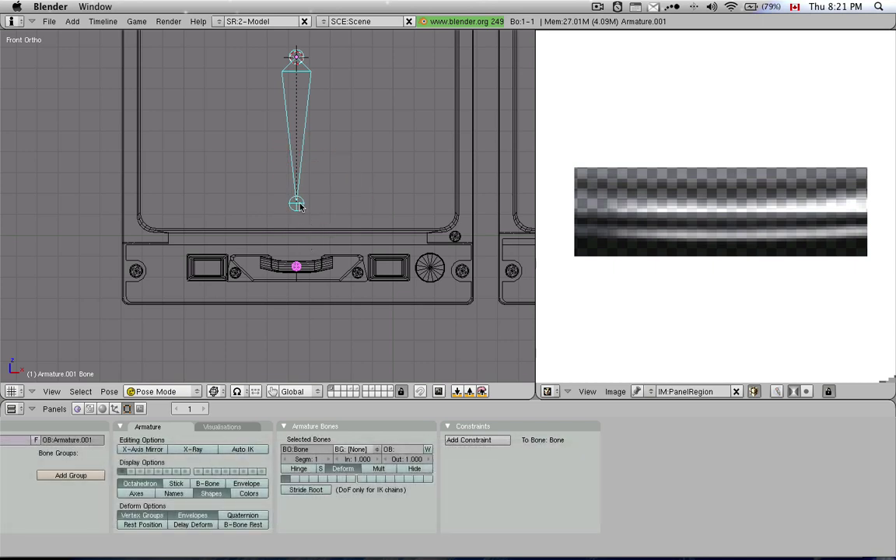
Step: Test-rotate the bone to confirm the ball follows, then cancel the rotation
right_click(322, 231)
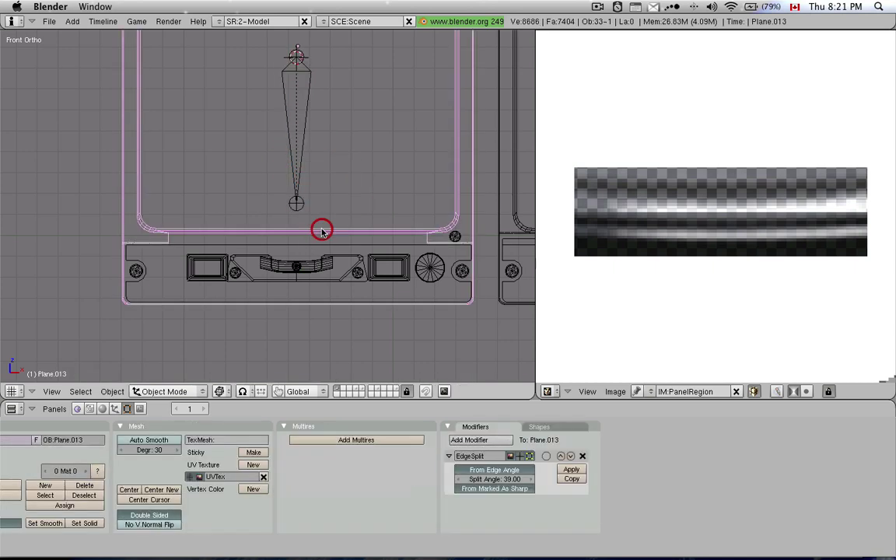
right_click(302, 186)
key(r)
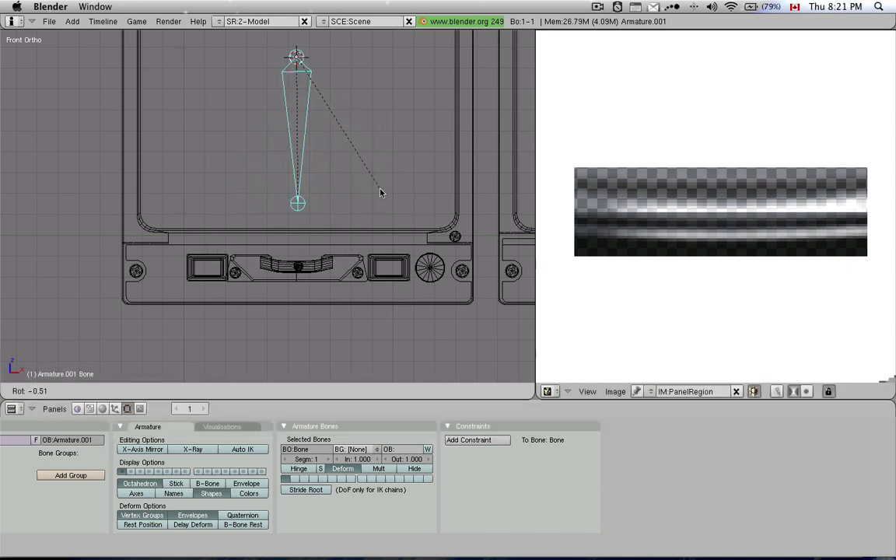
key(Escape)
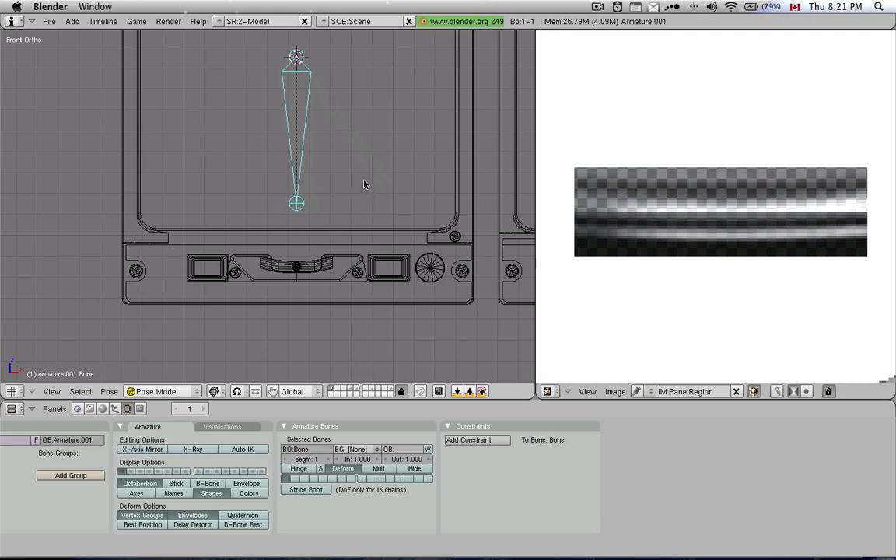
key(Escape)
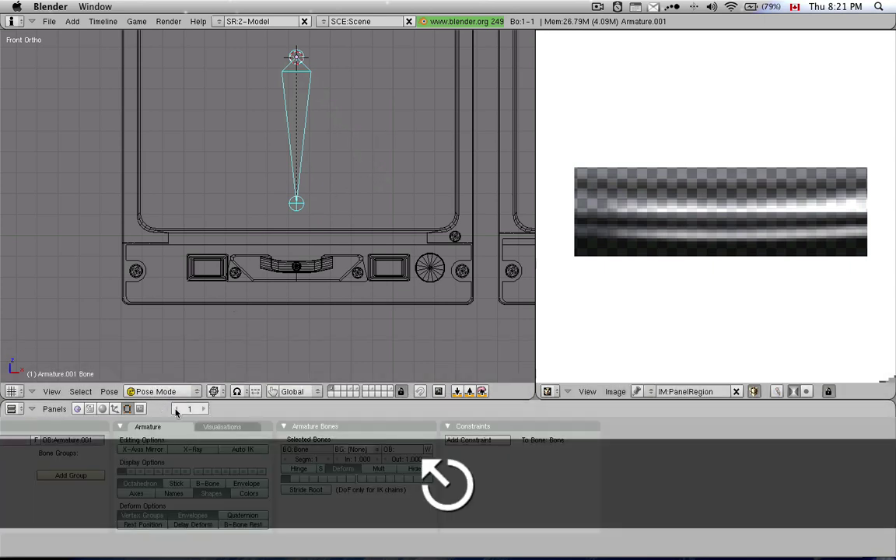
Step: On frame 1, tilt the bone 5° and insert a rotation keyframe
click(176, 409)
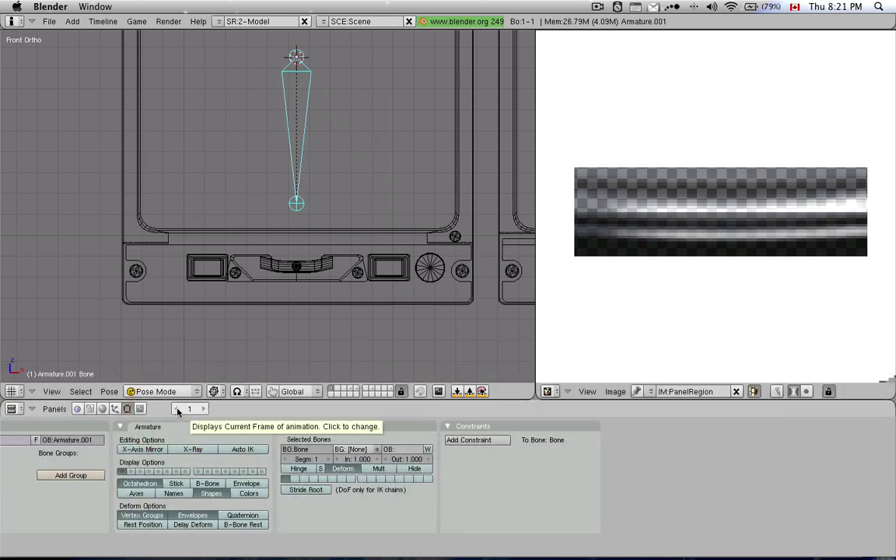
key(Left)
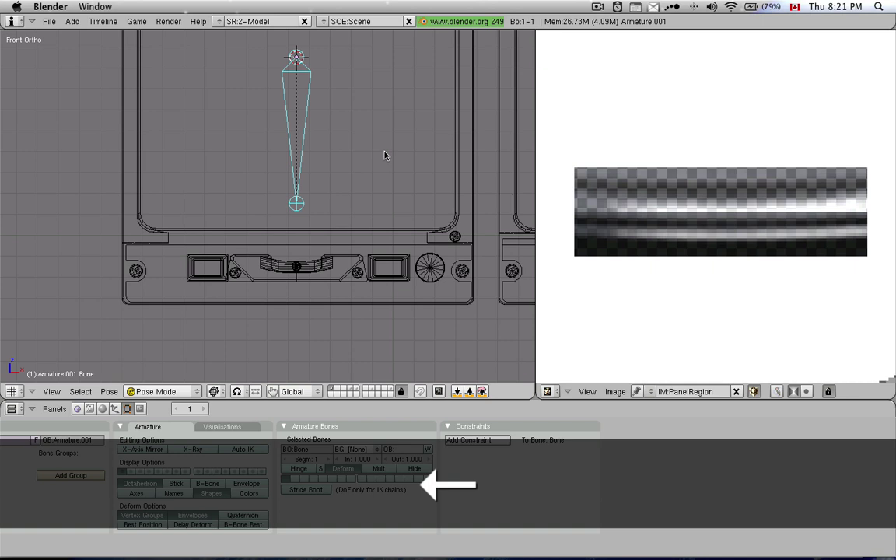
key(r)
key(ctrl)
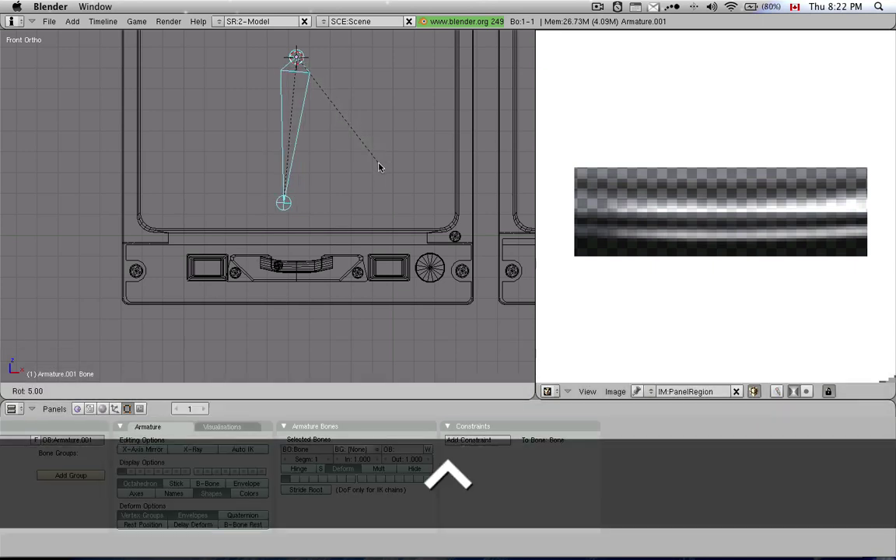
click(378, 167)
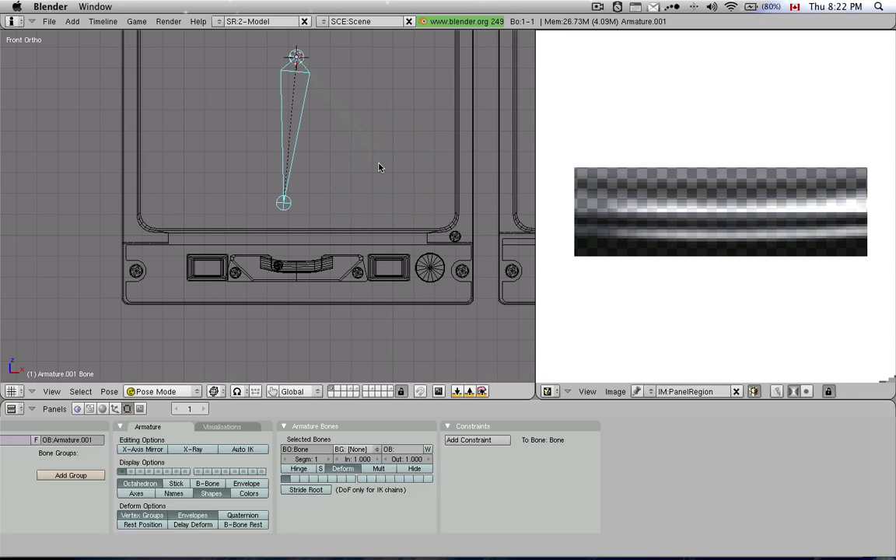
key(i)
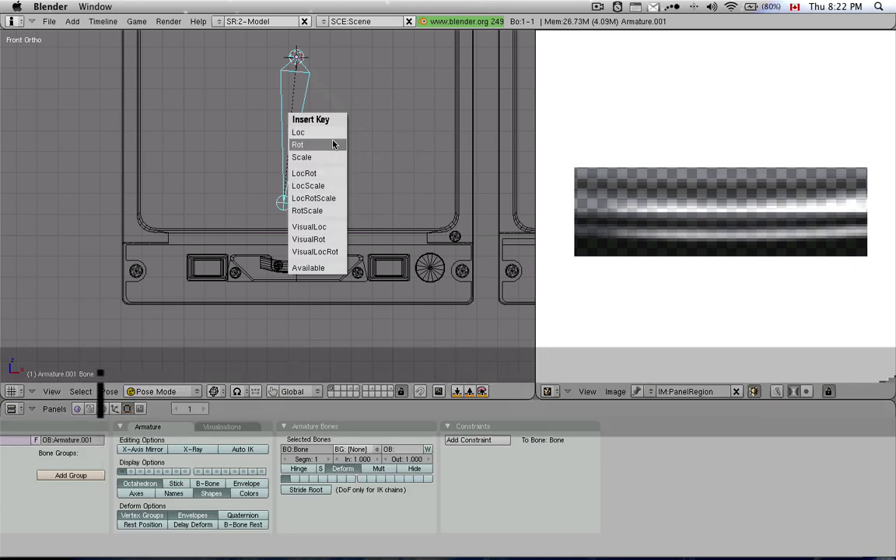
click(333, 143)
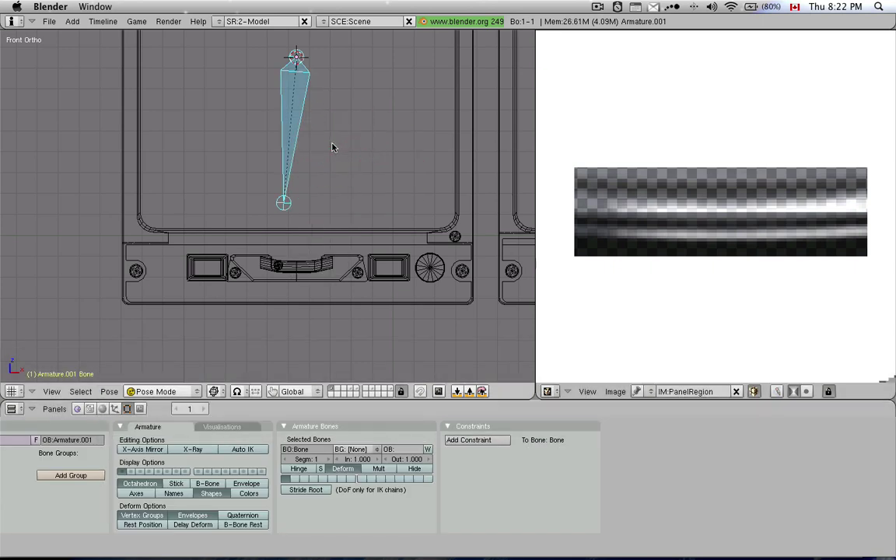
Step: On frame 2, tilt the bone -10° and insert a rotation keyframe
click(204, 409)
key(r)
key(ctrl)
click(331, 221)
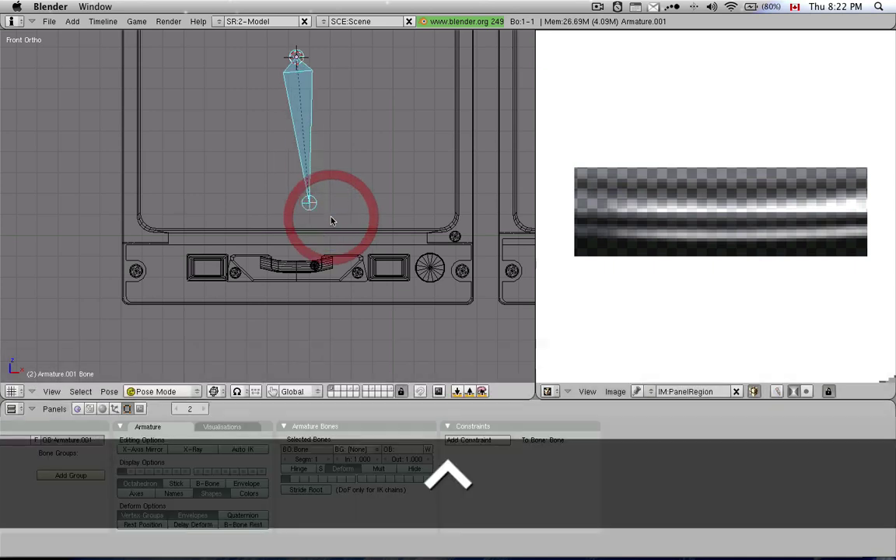
key(i)
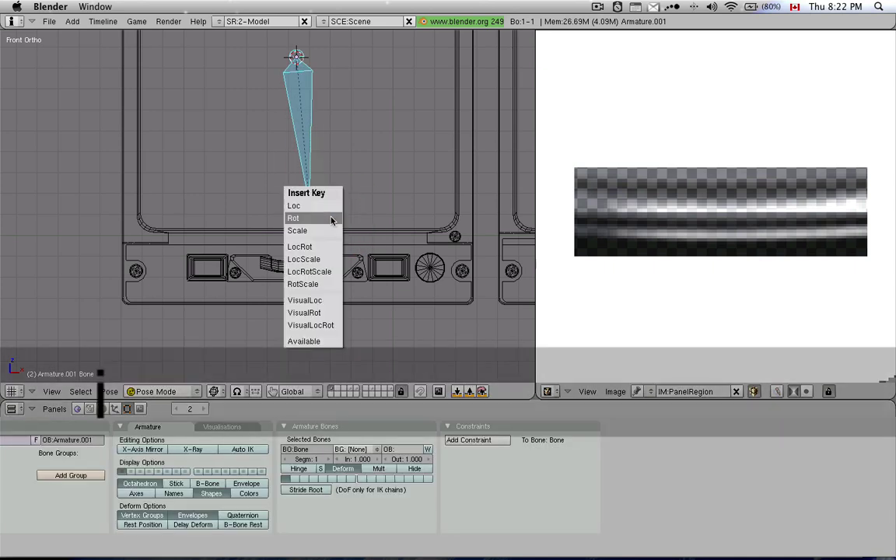
click(330, 218)
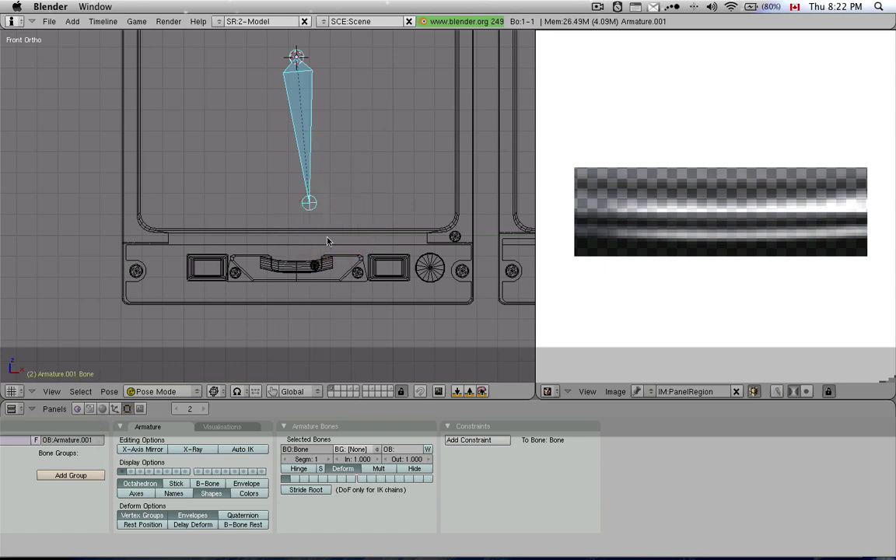
Step: Scrub between frames 1 and 2 to preview the swing, ending on frame 1 with the sphere selected
key(Left)
key(Right)
key(Left)
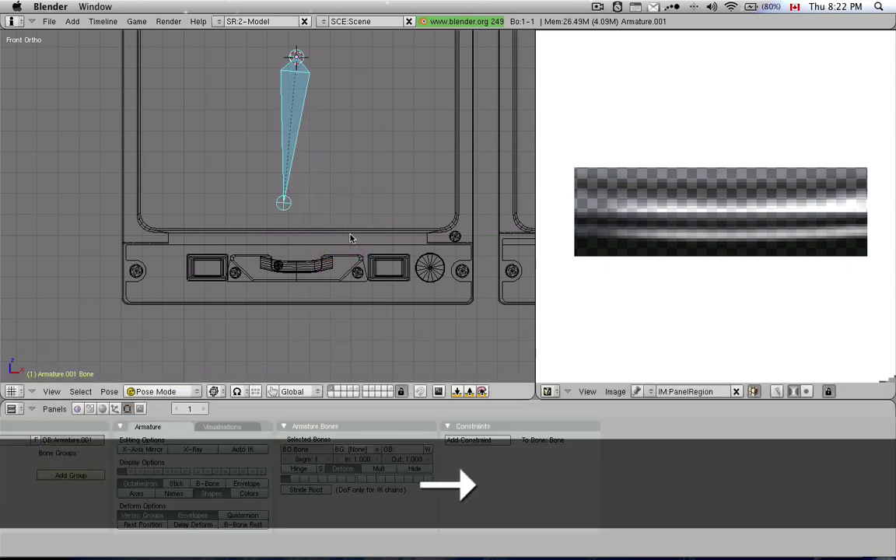
key(Right)
key(Left)
key(Right)
key(Left)
key(Right)
key(Left)
right_click(315, 271)
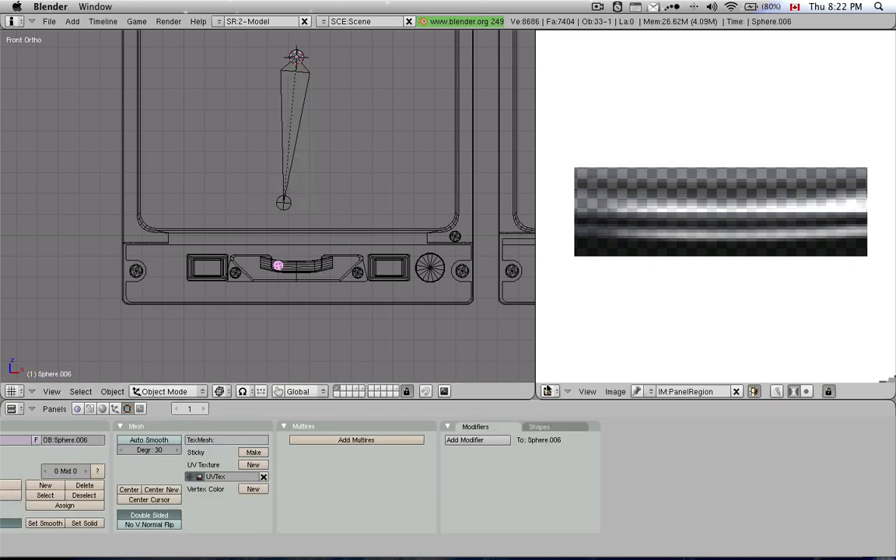
Step: Turn the image area into a Scripts window and run the X-Plane Animation script
click(548, 391)
click(549, 183)
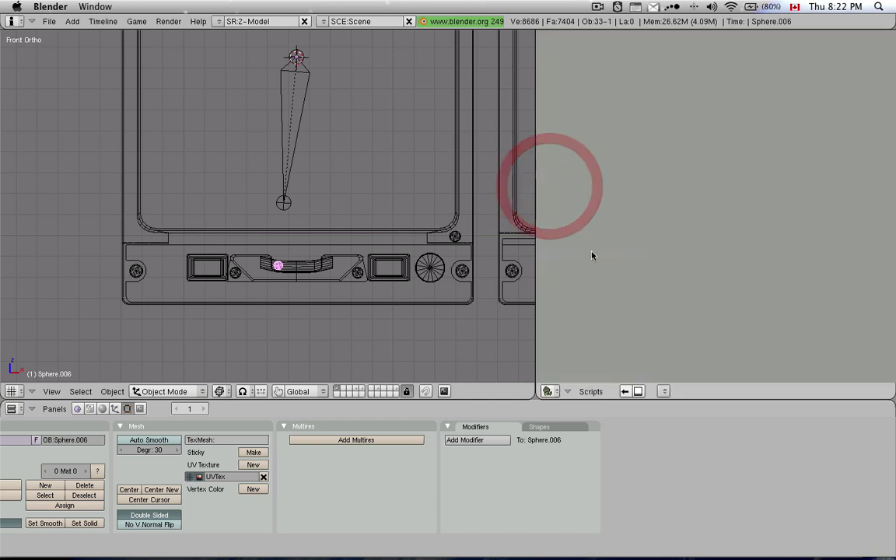
click(599, 391)
mouse_move(619, 293)
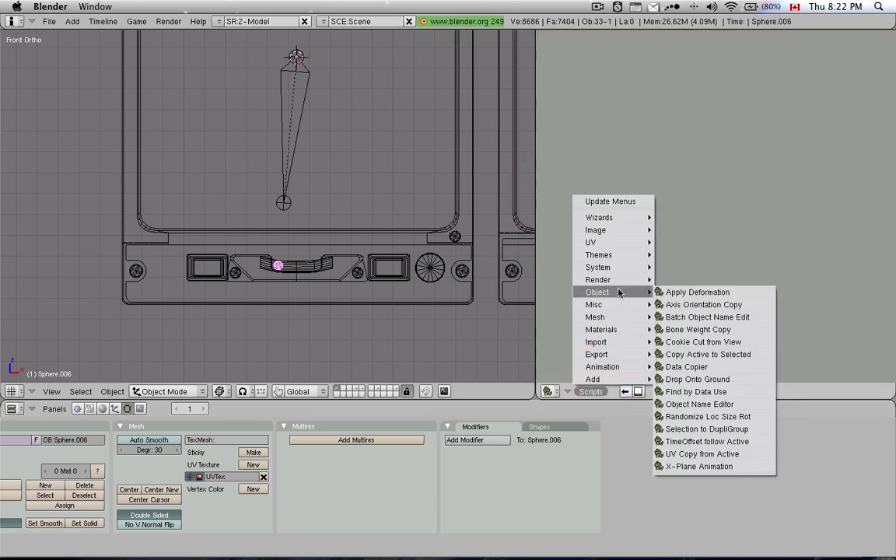
click(735, 467)
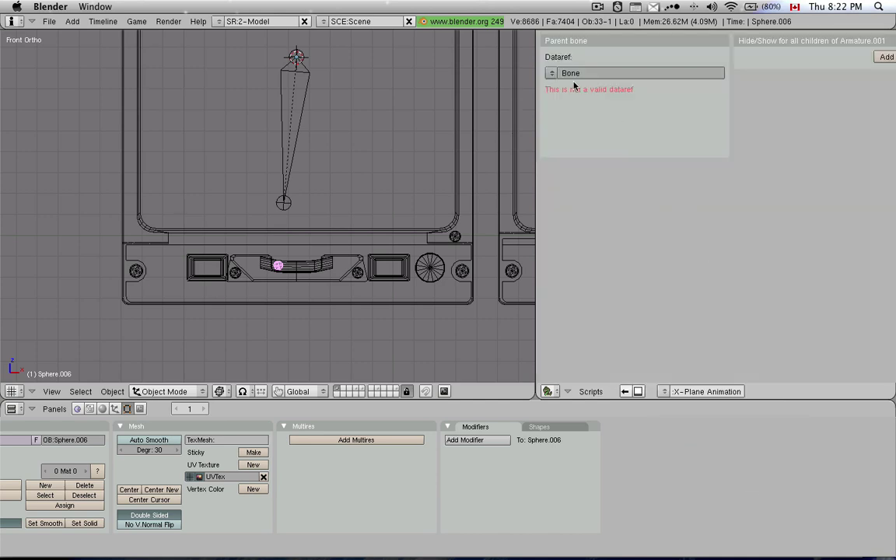
Step: In Safari, search Google for 'x-plane datarefs' and open the DataRefs reference page
mouse_move(128, 549)
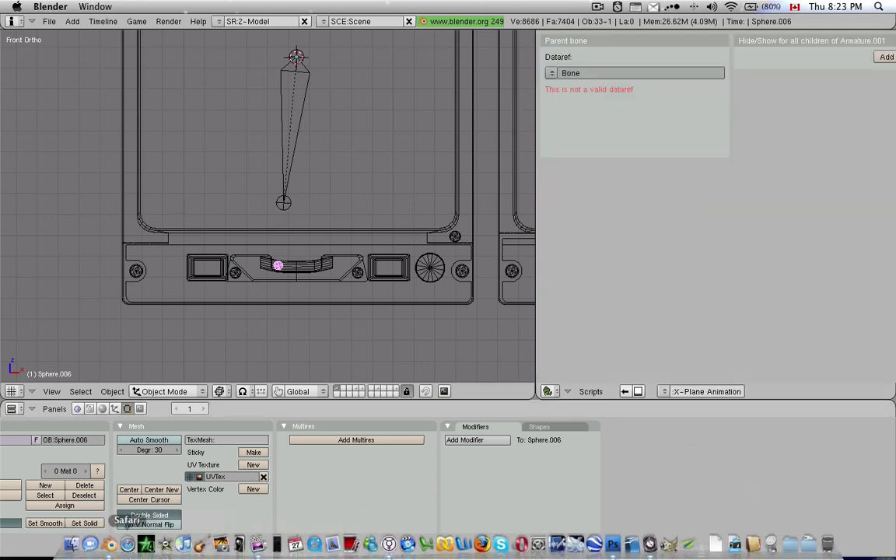
click(128, 545)
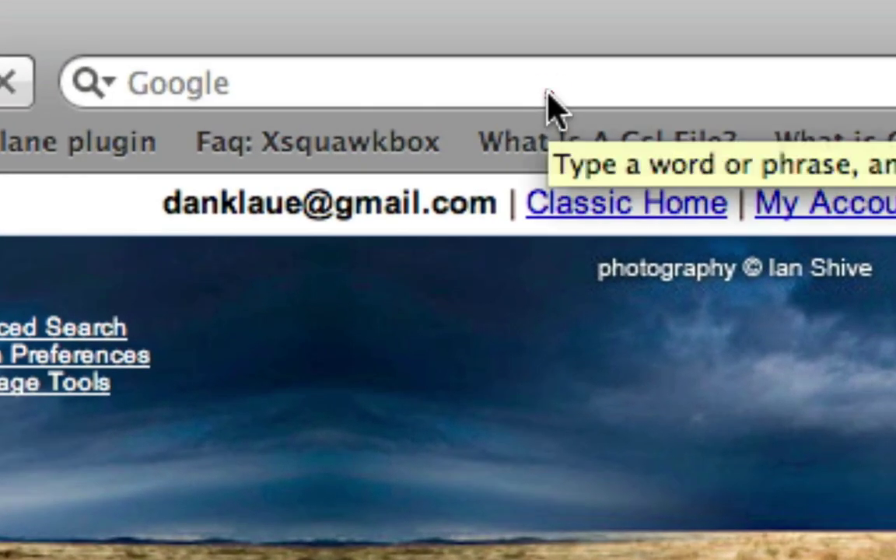
click(585, 100)
text(x-plane datarefs)
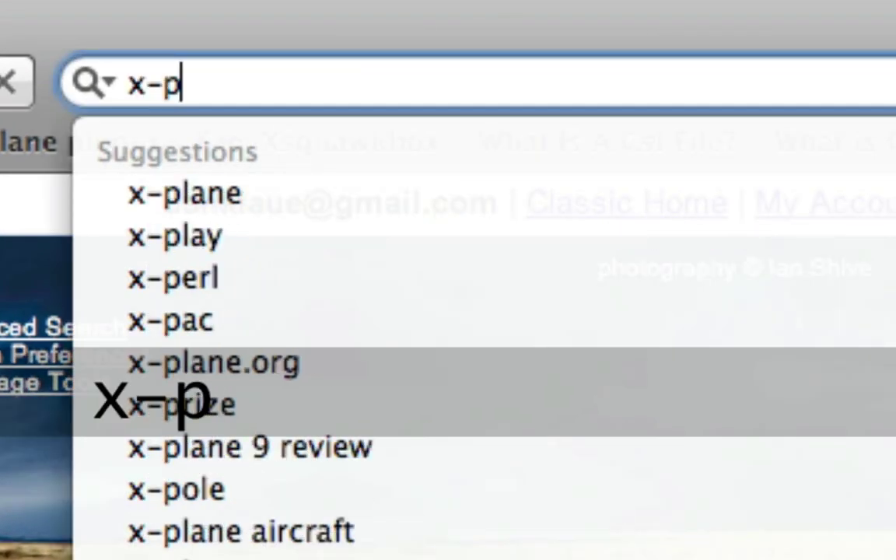
key(Return)
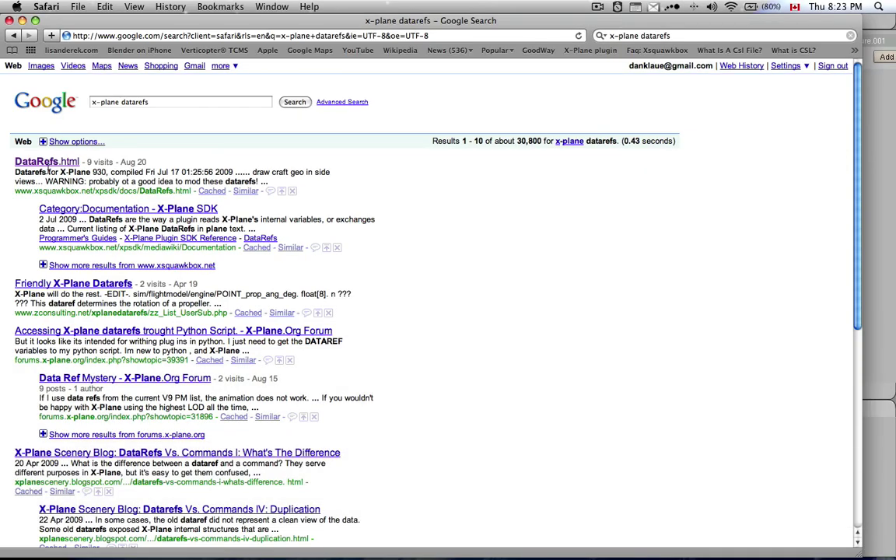
click(48, 164)
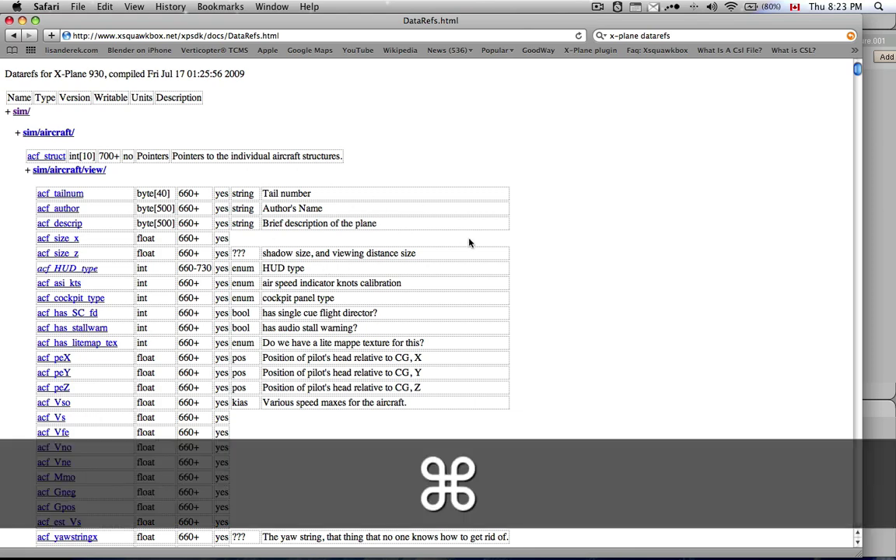
Step: Find 'slip' on the page to locate slip_deg under sim/cockpit2/gauges/indicators, then return to Blender
key(super+f)
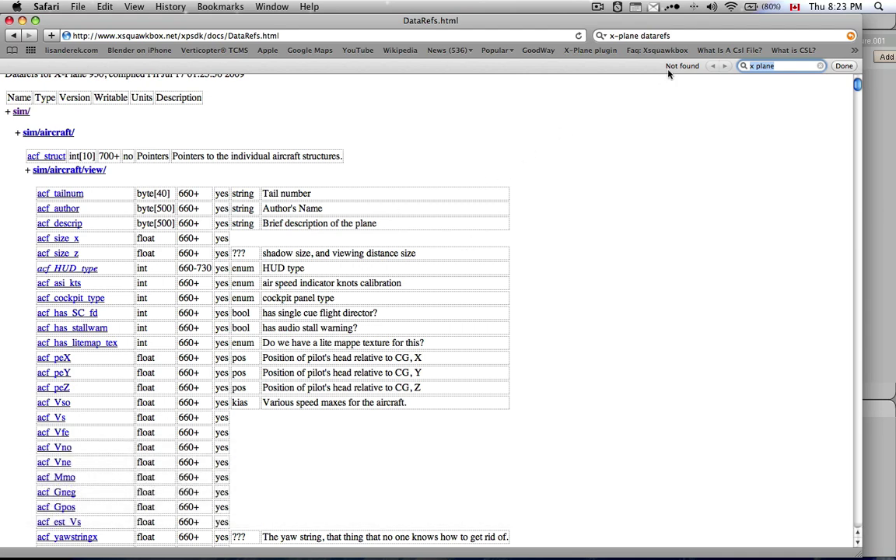
click(765, 66)
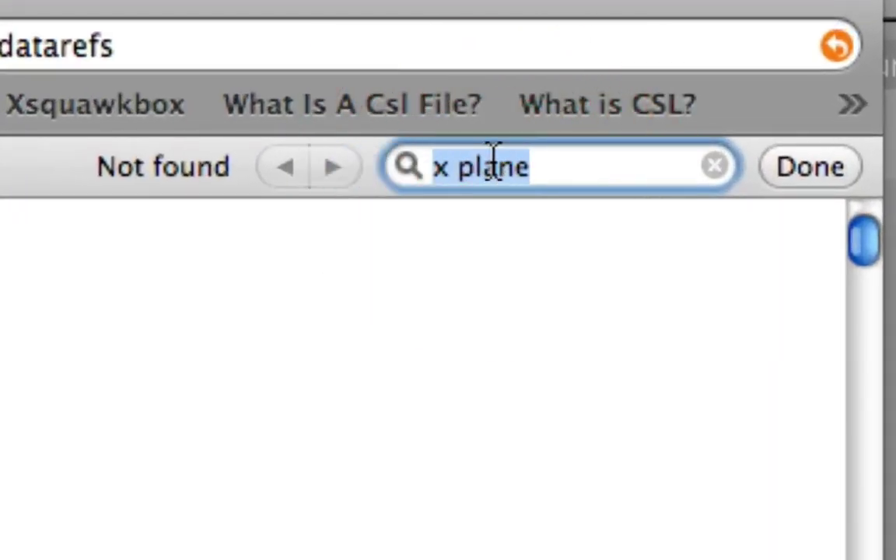
text(slip)
key(Return)
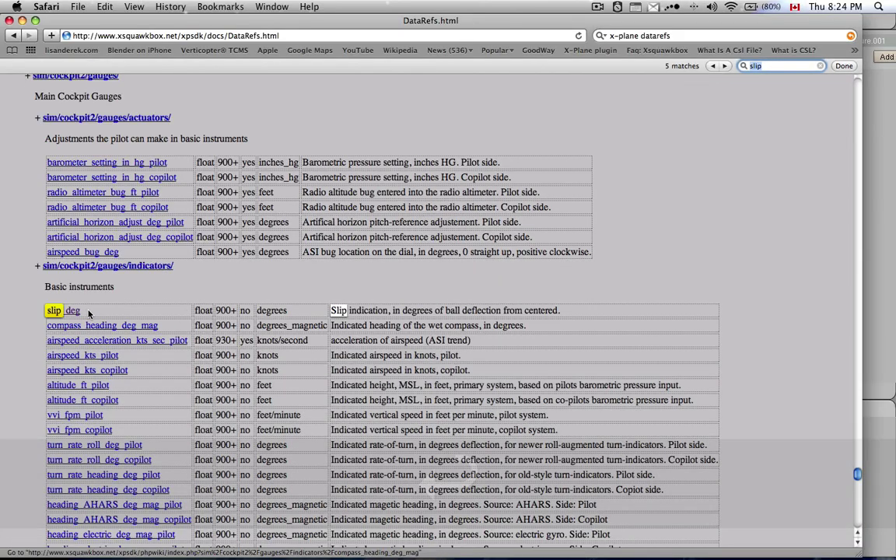
click(335, 316)
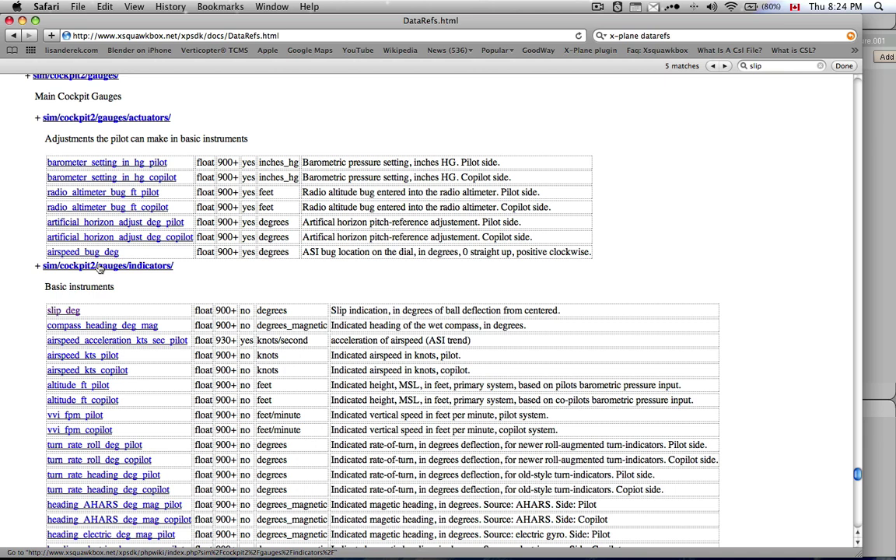
key(super+Tab)
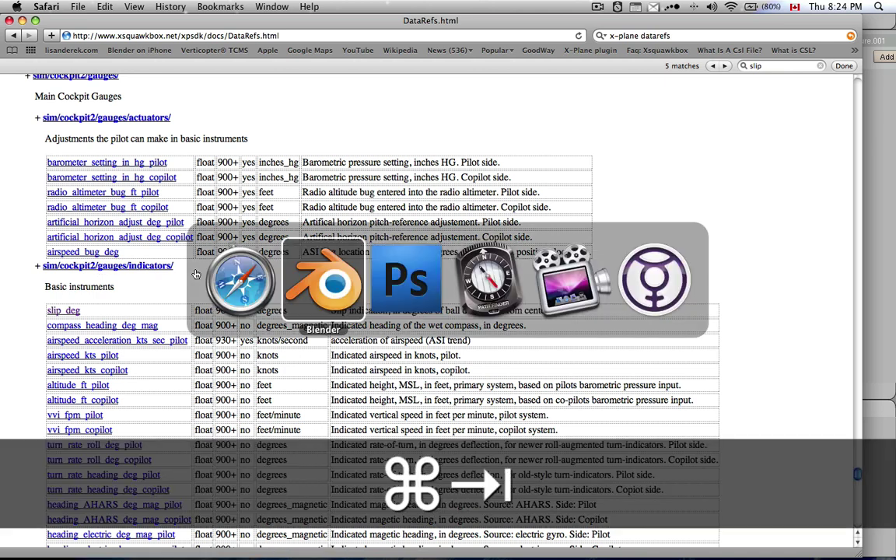
Step: Pick sim/cockpit2/gauges/indicators/slip_deg from the bone's Dataref dropdown
click(549, 73)
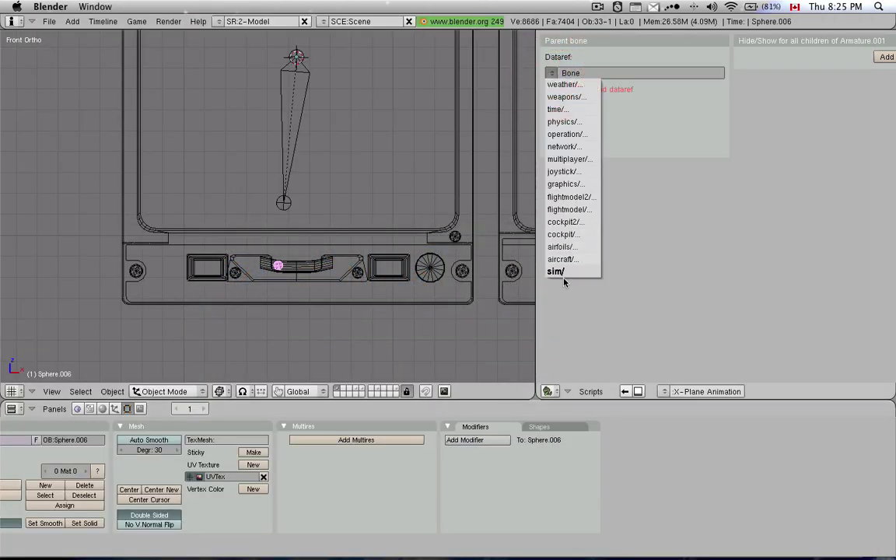
click(579, 222)
click(603, 319)
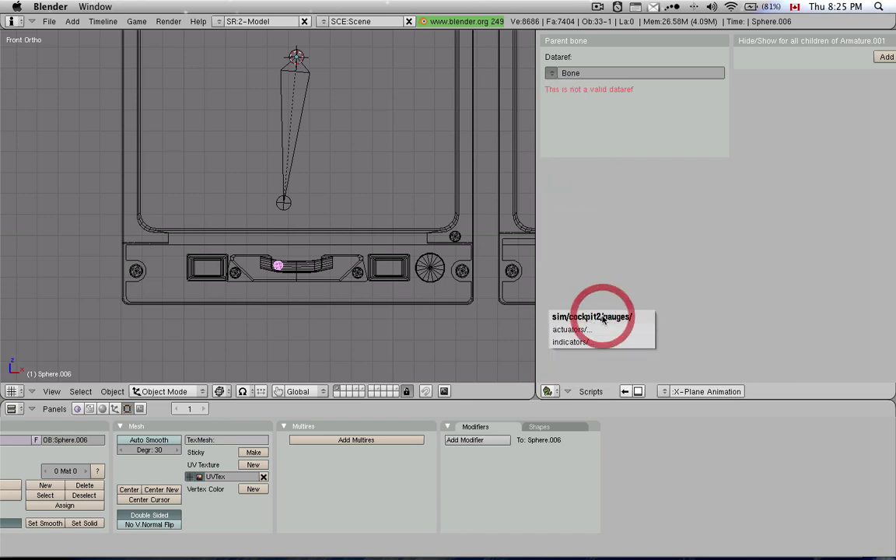
click(599, 343)
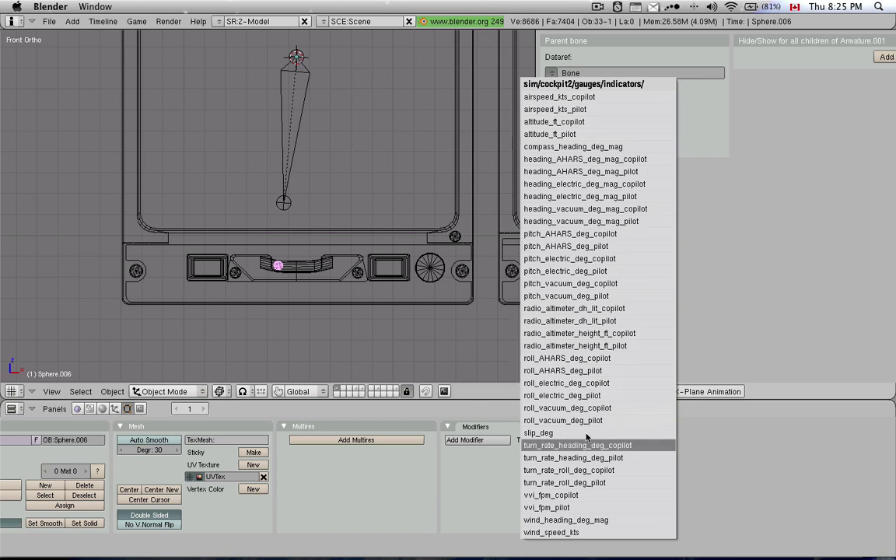
click(559, 440)
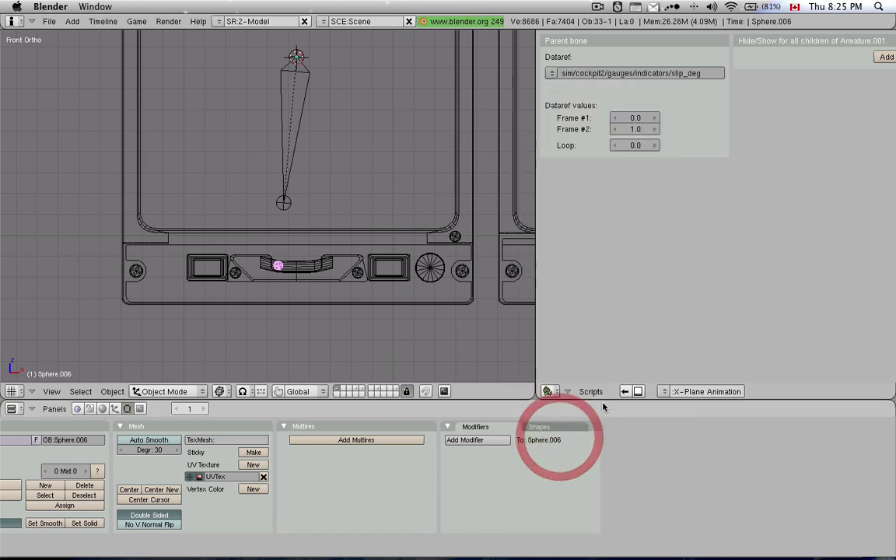
Step: Set the slip_deg values to 5.0 for Frame #1 and -5.0 for Frame #2, then apply
click(634, 119)
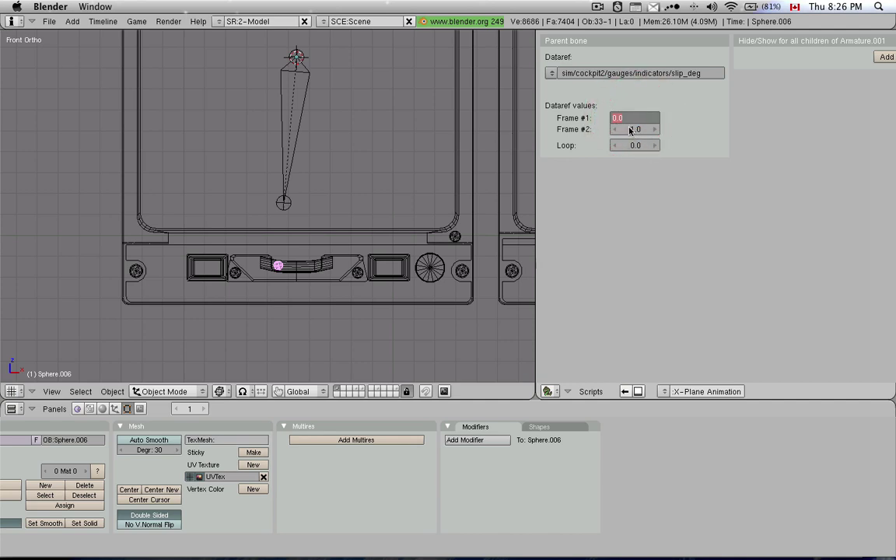
text(5)
click(644, 167)
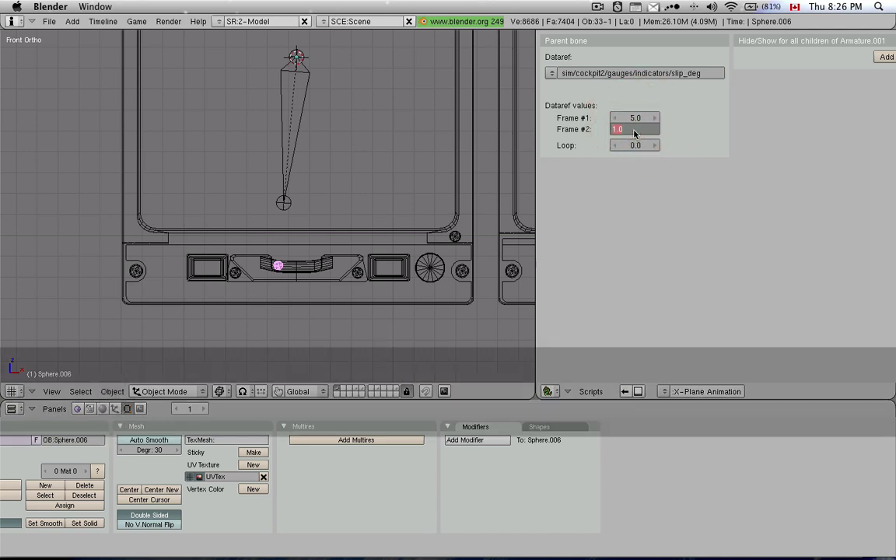
click(697, 195)
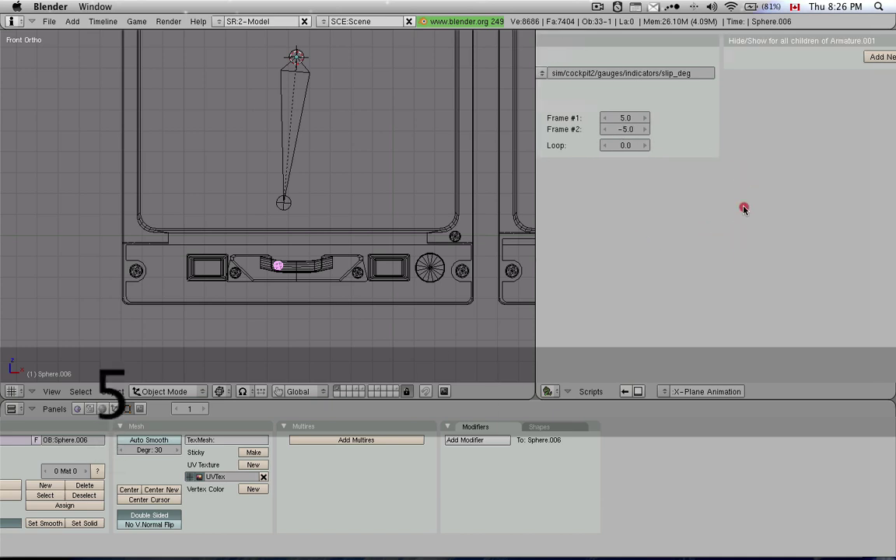
click(644, 278)
click(842, 48)
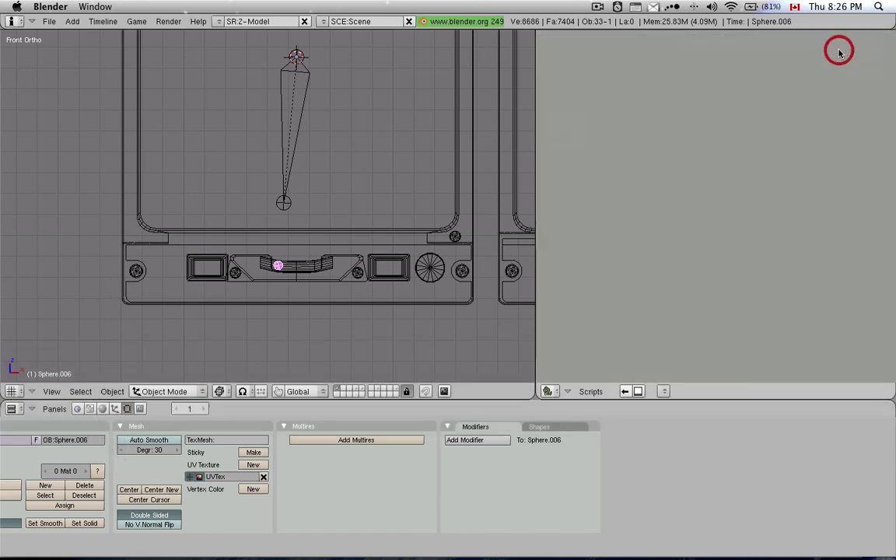
Step: Save the blend file with Ctrl+W, overwriting it, and bring up the export scripts
key(ctrl+w)
click(342, 226)
click(590, 391)
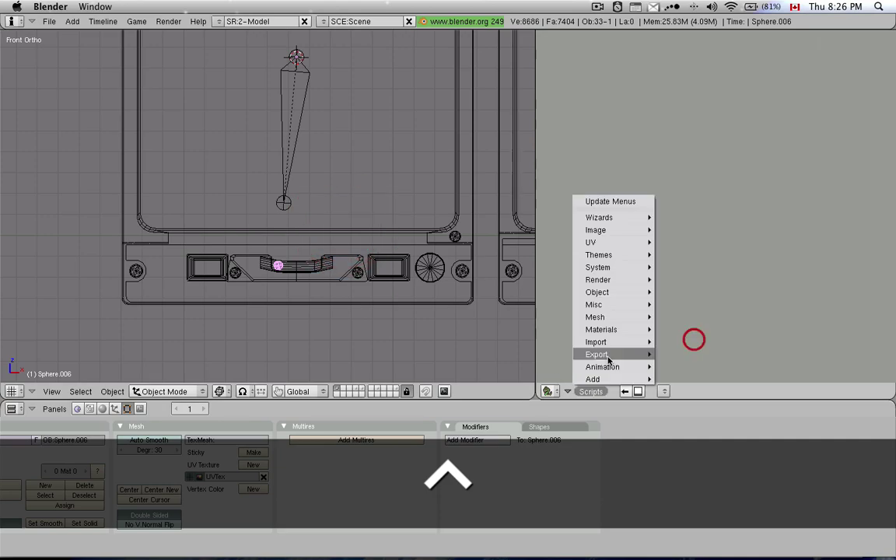
Step: Move and zoom the ERJ 140 cockpit view onto the slip indicator beneath the PFD
mouse_move(597, 353)
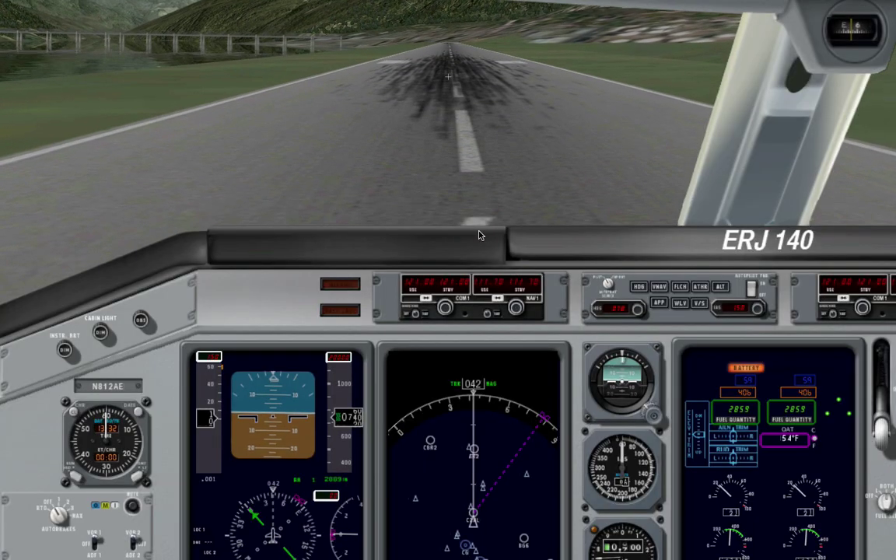
key(Up)
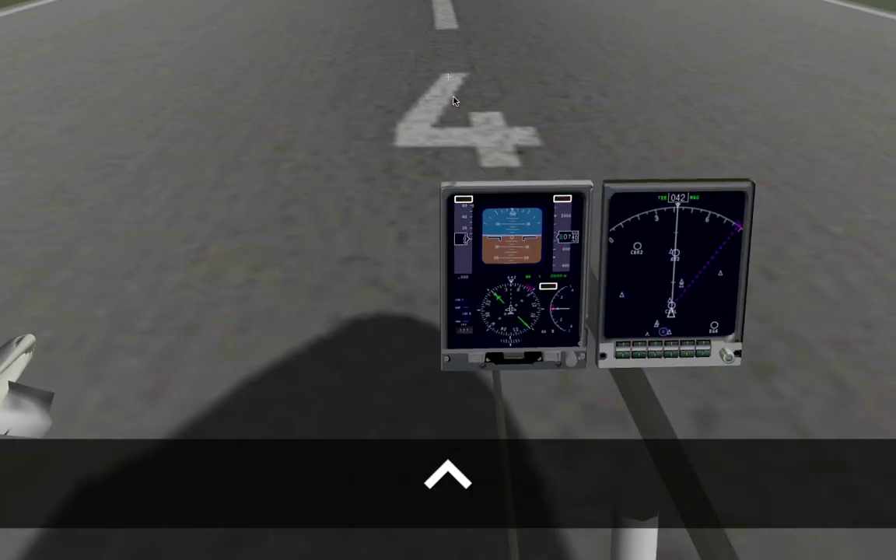
key(Down)
key(Right)
key(=)
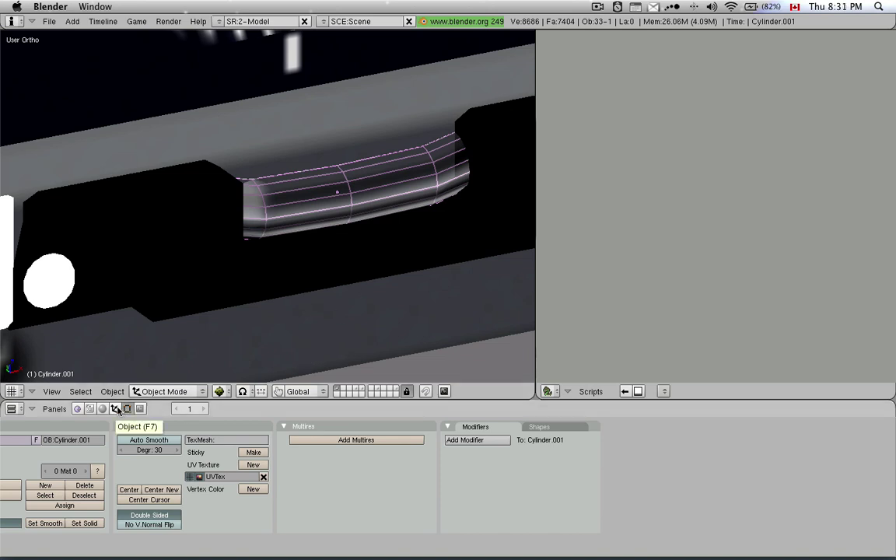
Step: Add the glass tube Cylinder.001 to a new group named Group
scroll(153, 460, up, 2)
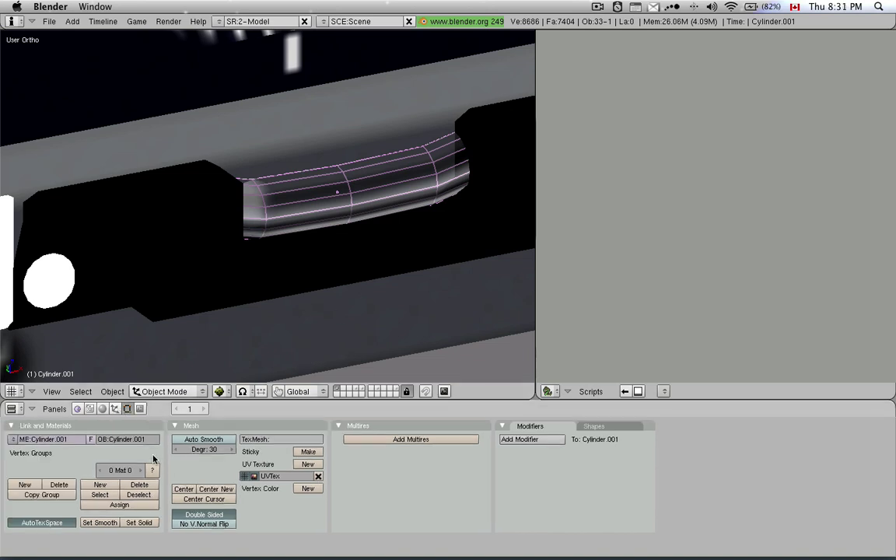
click(116, 410)
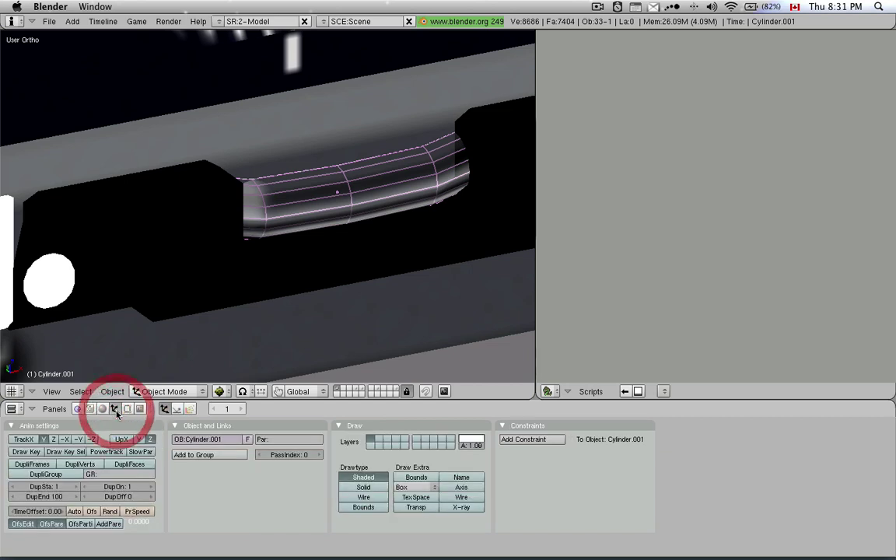
click(199, 458)
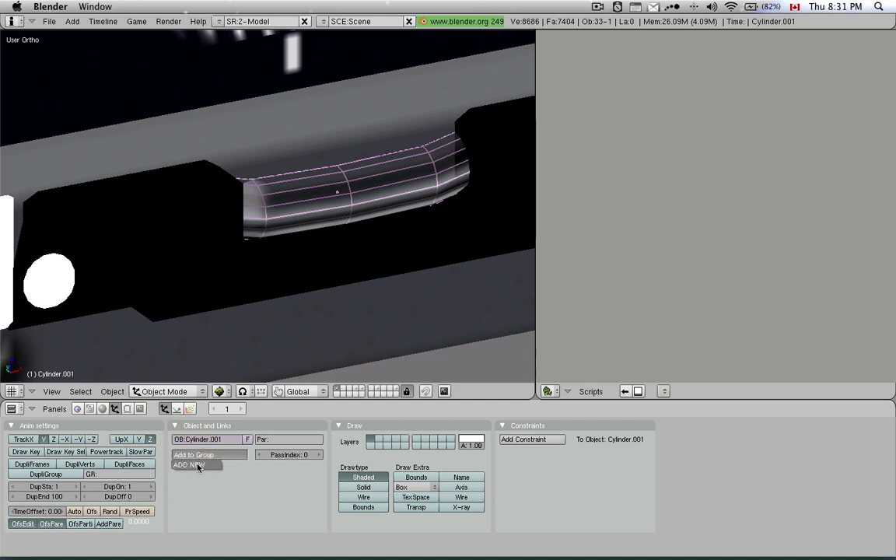
click(198, 466)
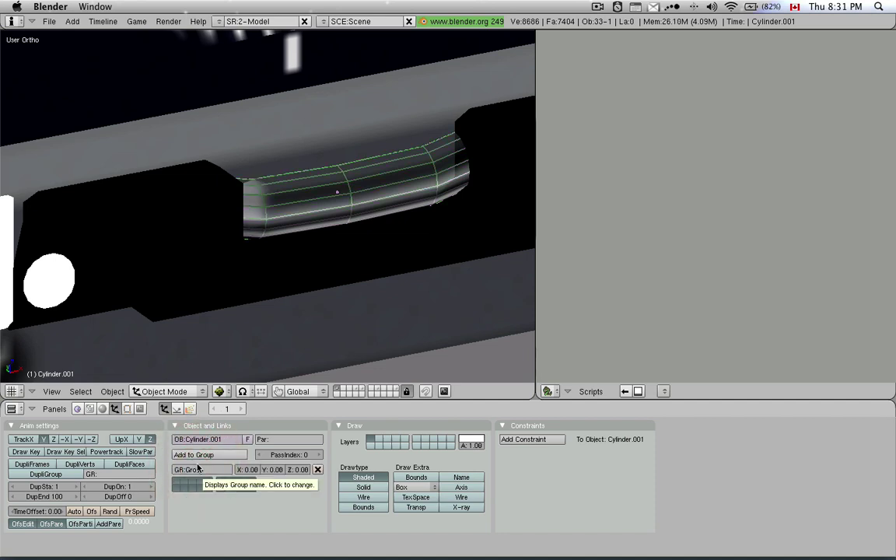
Step: Save the blend file with Ctrl+W, overwriting it, and open the File menu for export
key(ctrl+w)
click(340, 191)
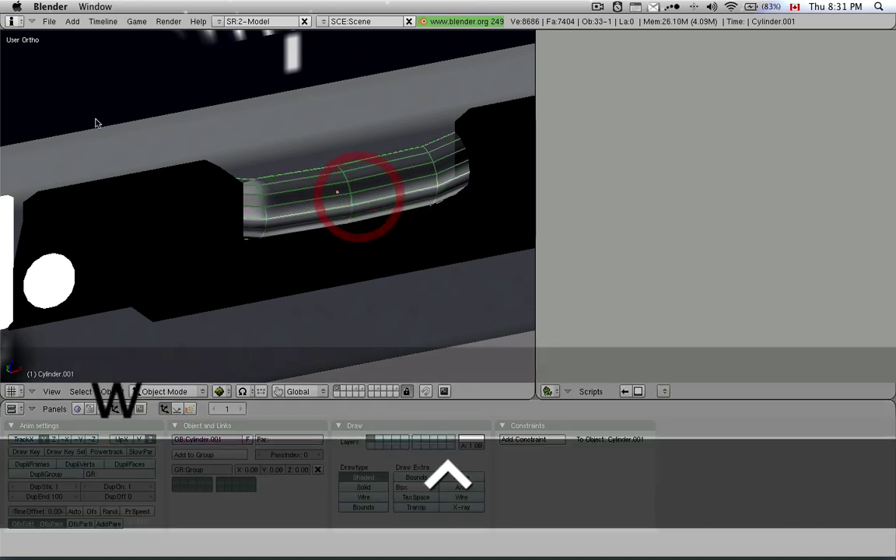
click(49, 21)
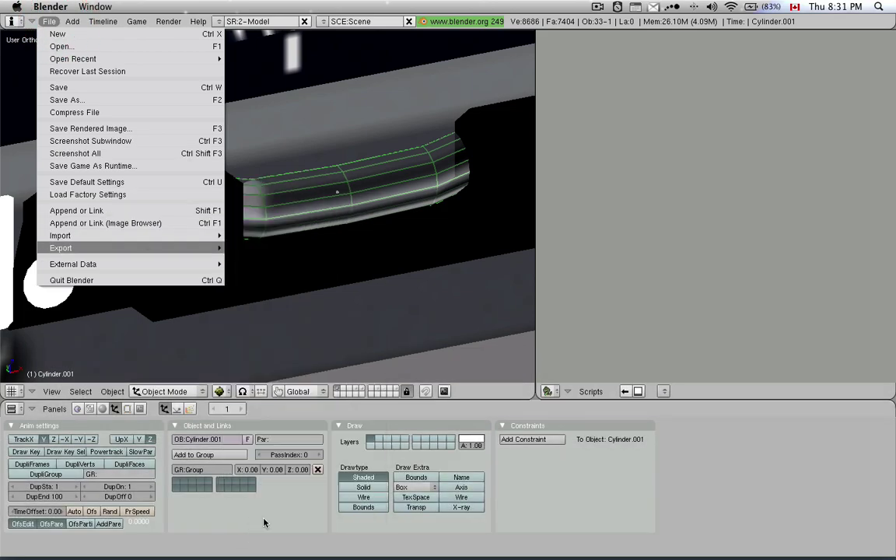
Step: Zoom and tilt the view onto the slip ball inside its glass tube below the left PFD
key(Down)
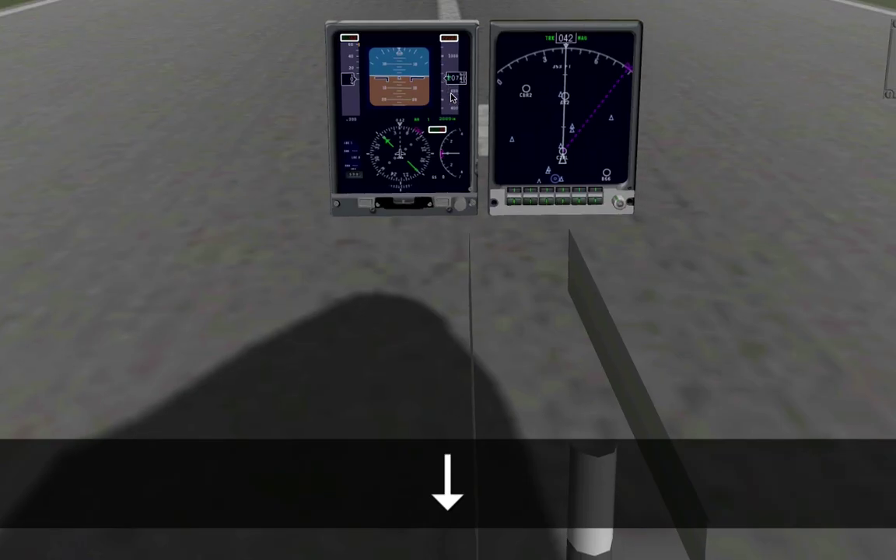
key(q)
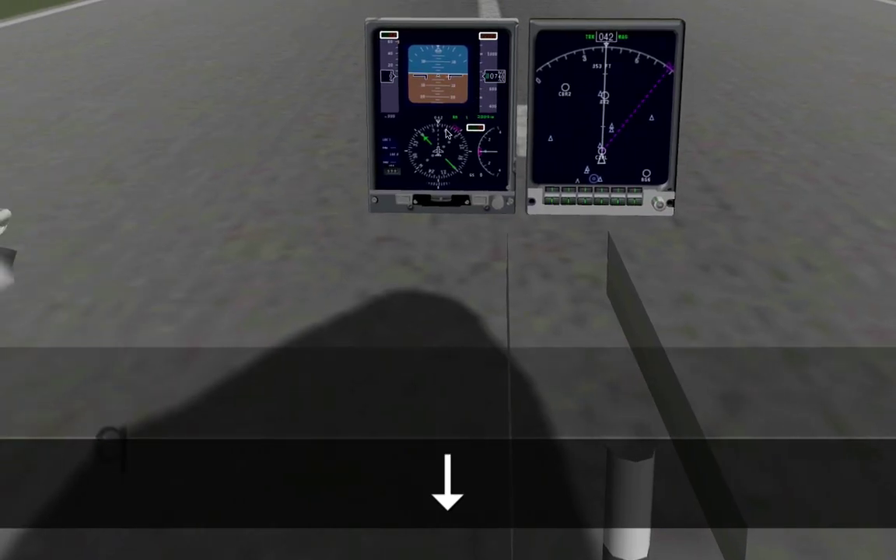
key(equal)
key(Down)
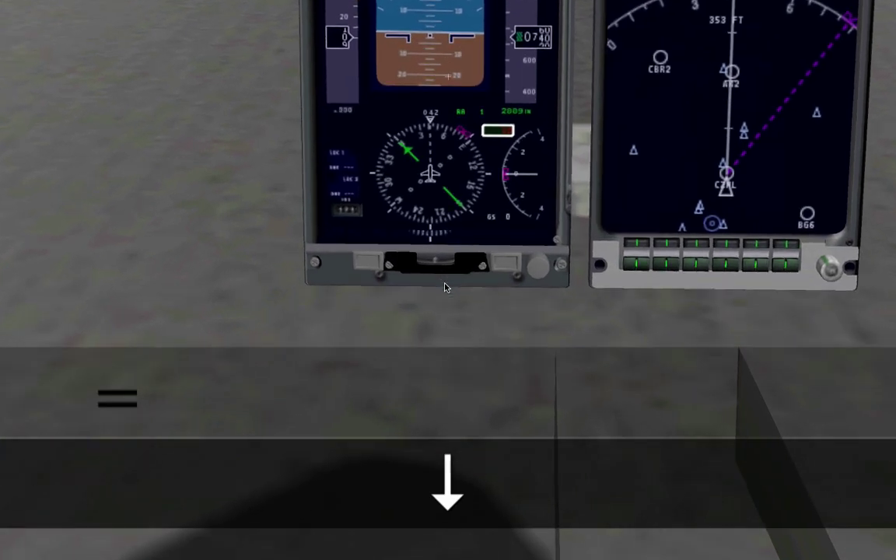
key(equal)
key(equal)
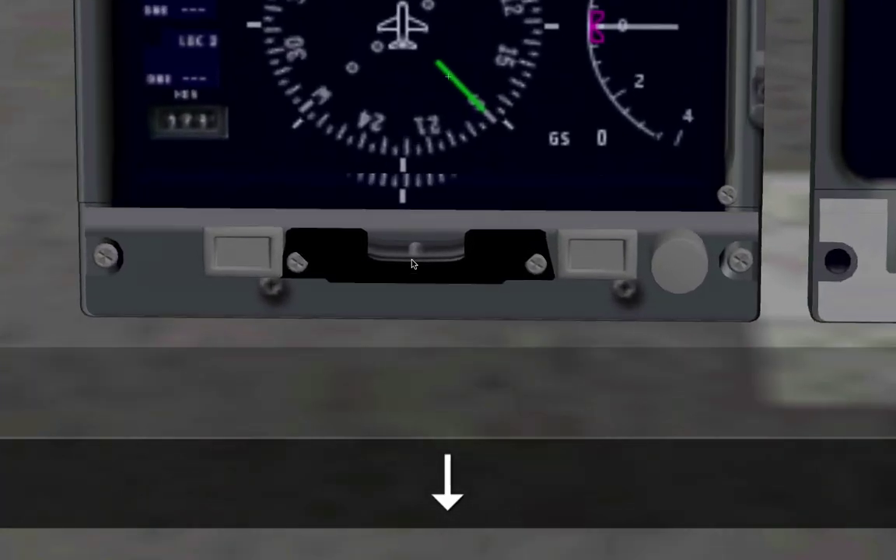
key(equal)
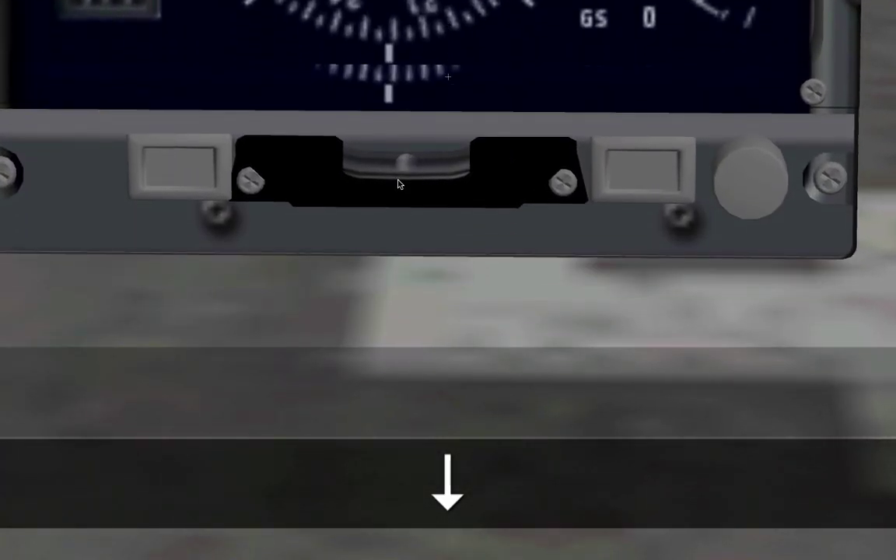
key(Up)
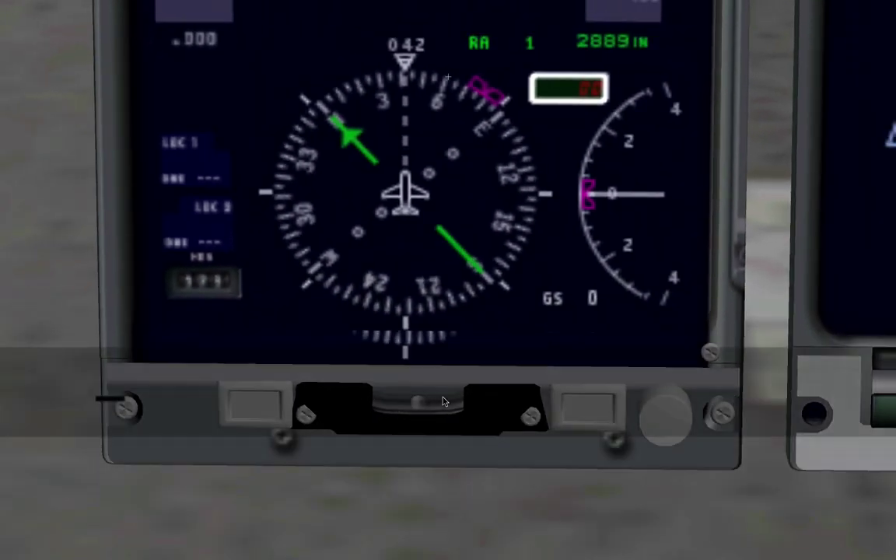
key(Up)
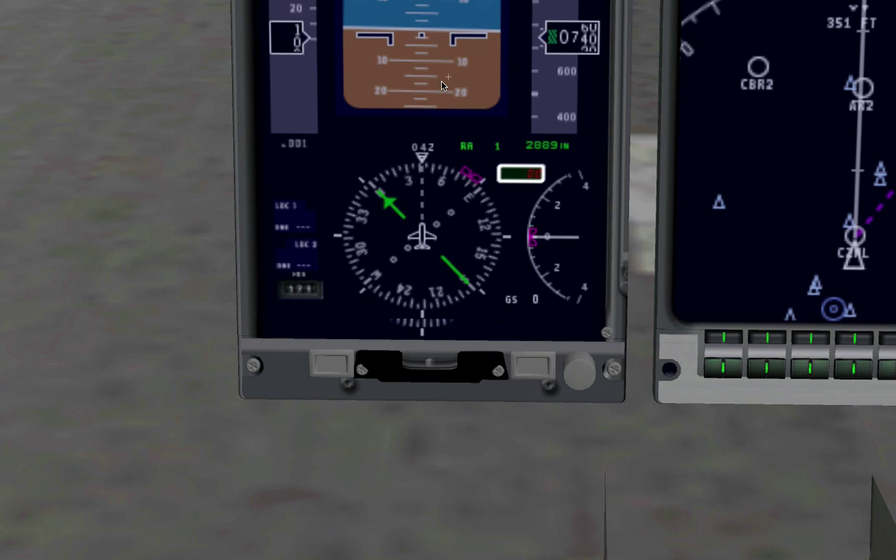
Step: Release the brakes with b so the ERJ 140 starts rolling
key(b)
click(442, 83)
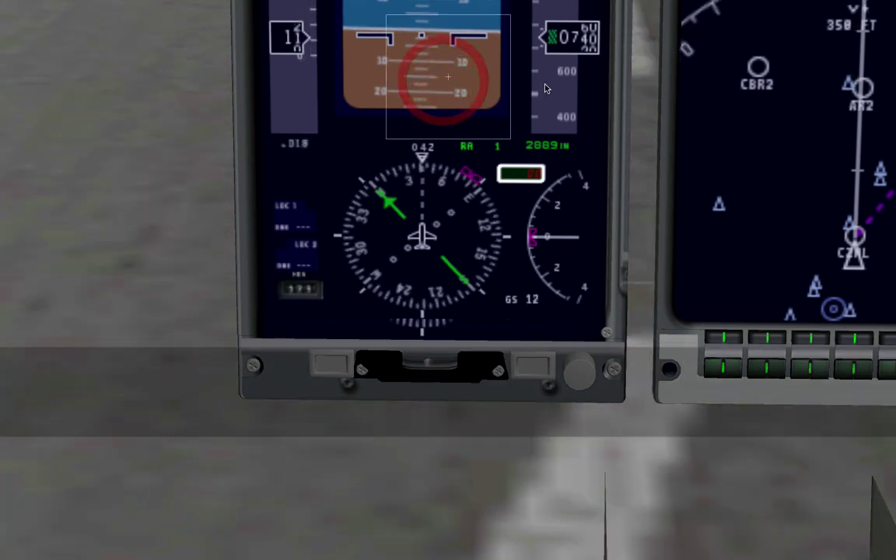